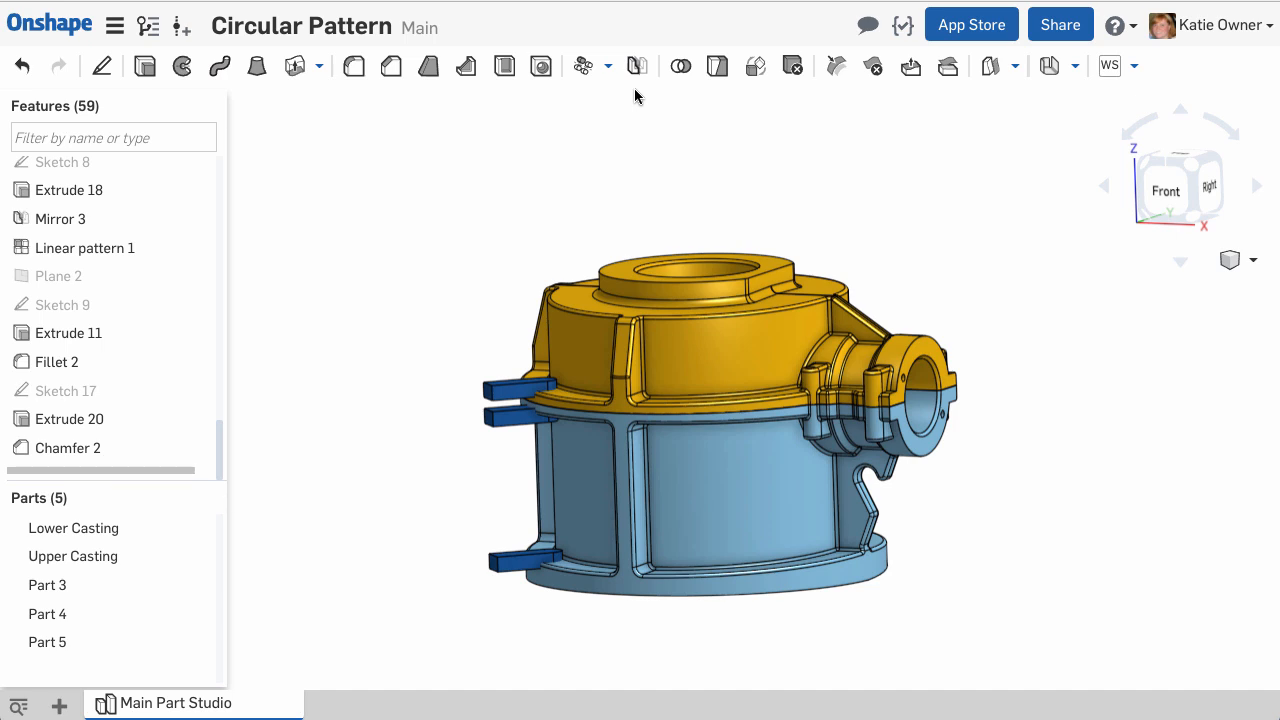
- Start a circular part pattern that removes material, with the three blue bars Part 3, Part 4 and Part 5 as entities
{"action": "left_click", "coordinate": [608, 66]}
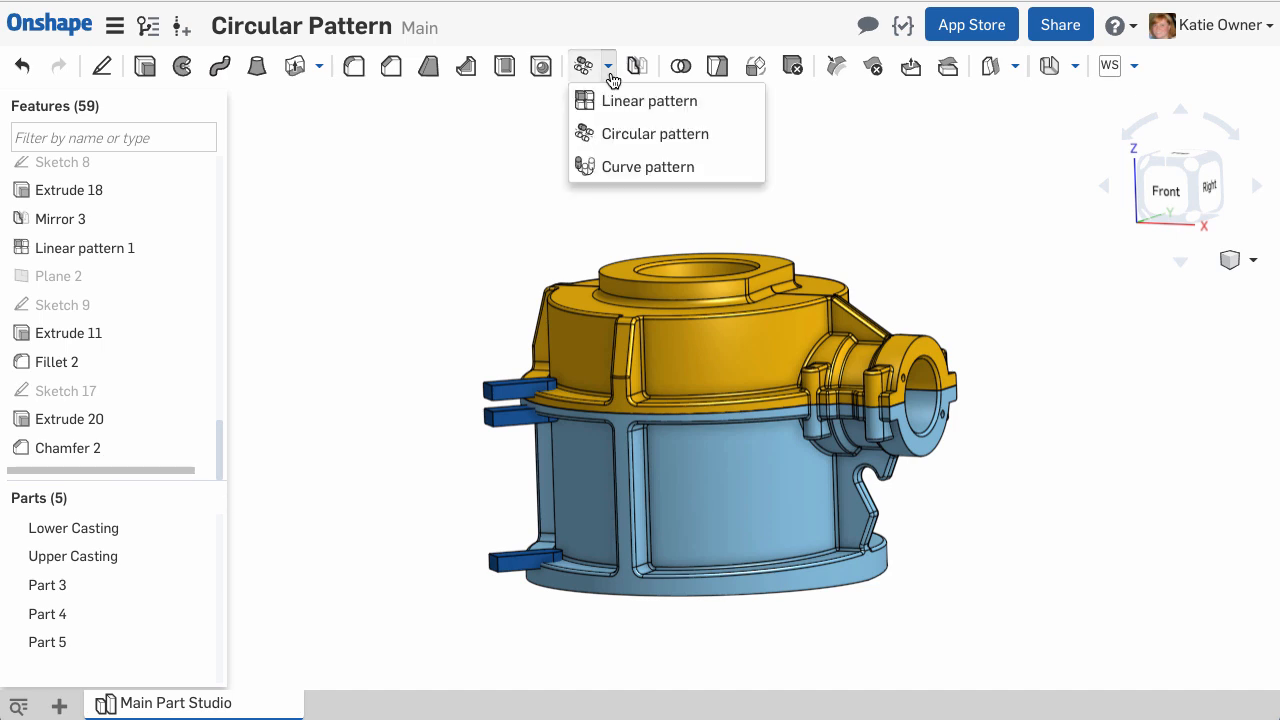
{"action": "left_click", "coordinate": [721, 144]}
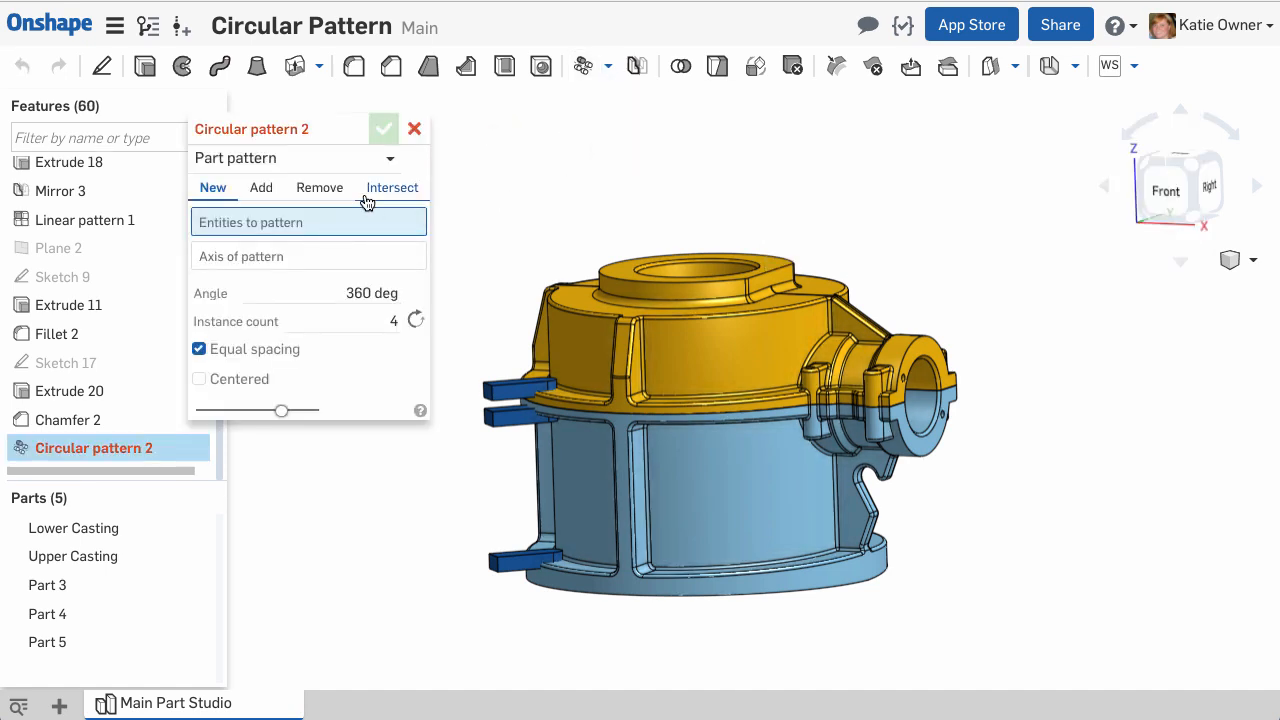
{"action": "left_click", "coordinate": [355, 160]}
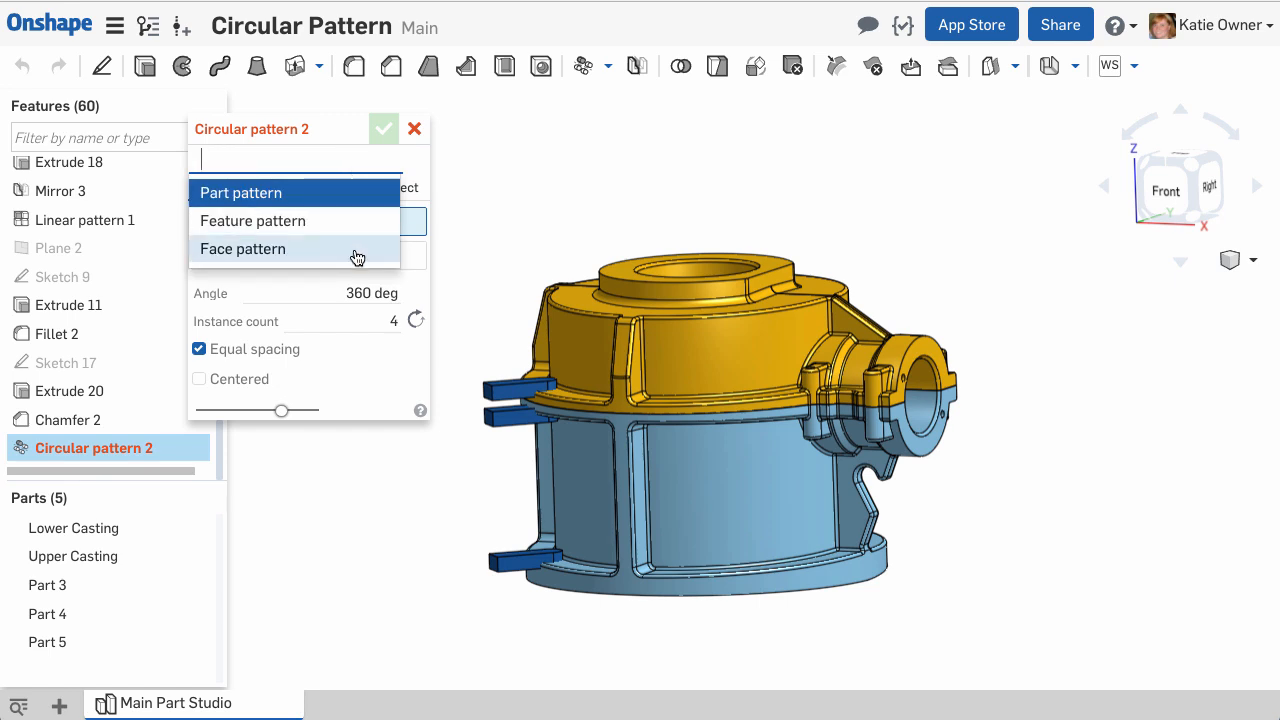
{"action": "left_click", "coordinate": [367, 199]}
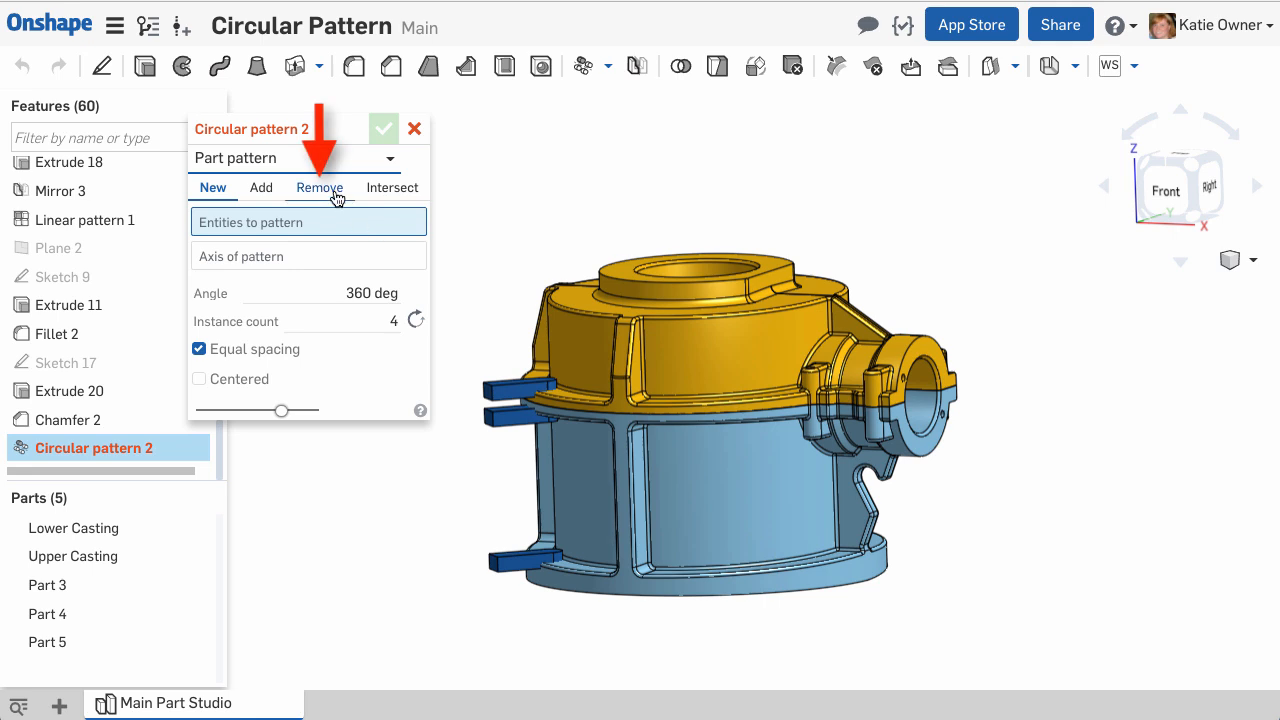
{"action": "left_click", "coordinate": [336, 197]}
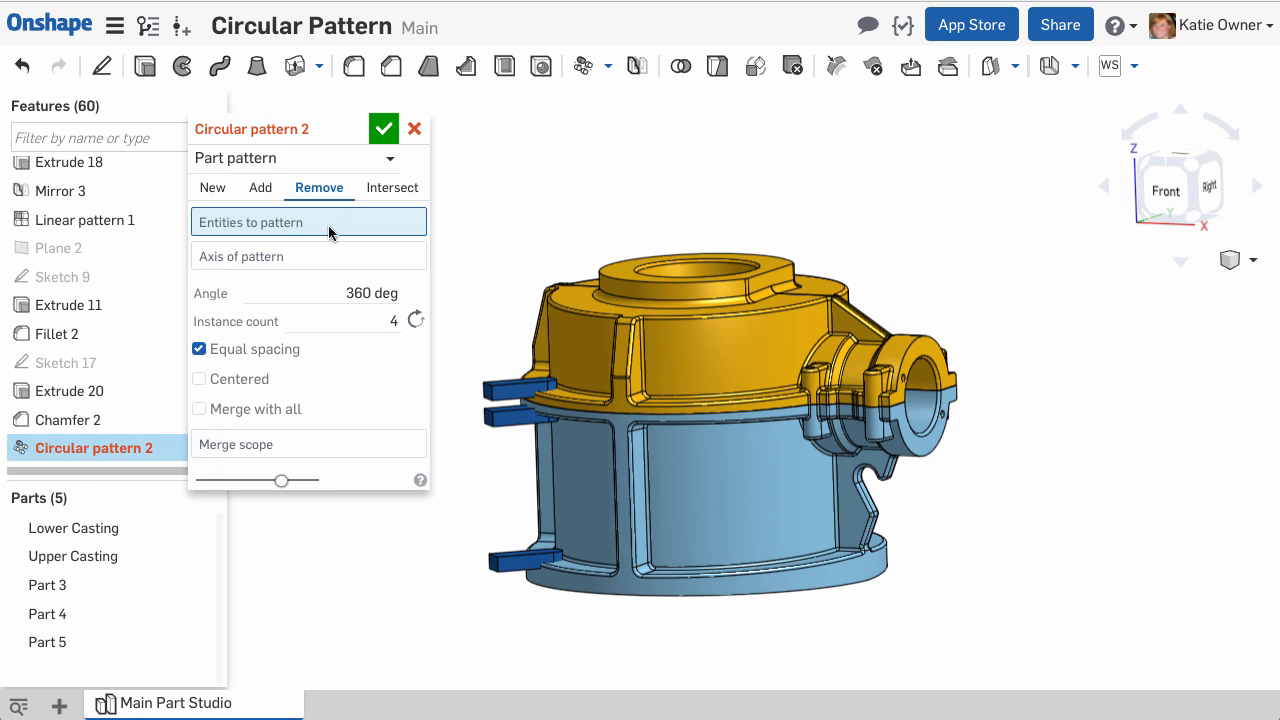
{"action": "left_click", "coordinate": [497, 420]}
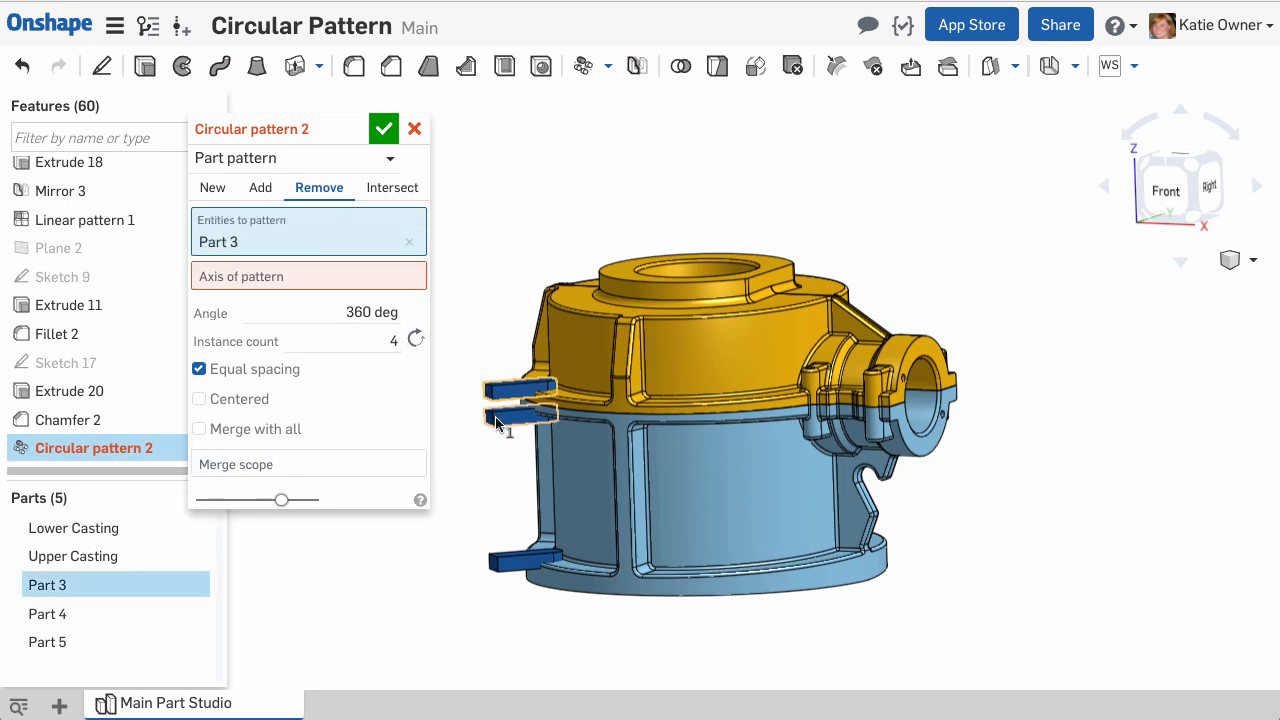
{"action": "left_click", "coordinate": [497, 420]}
{"action": "left_click", "coordinate": [511, 557]}
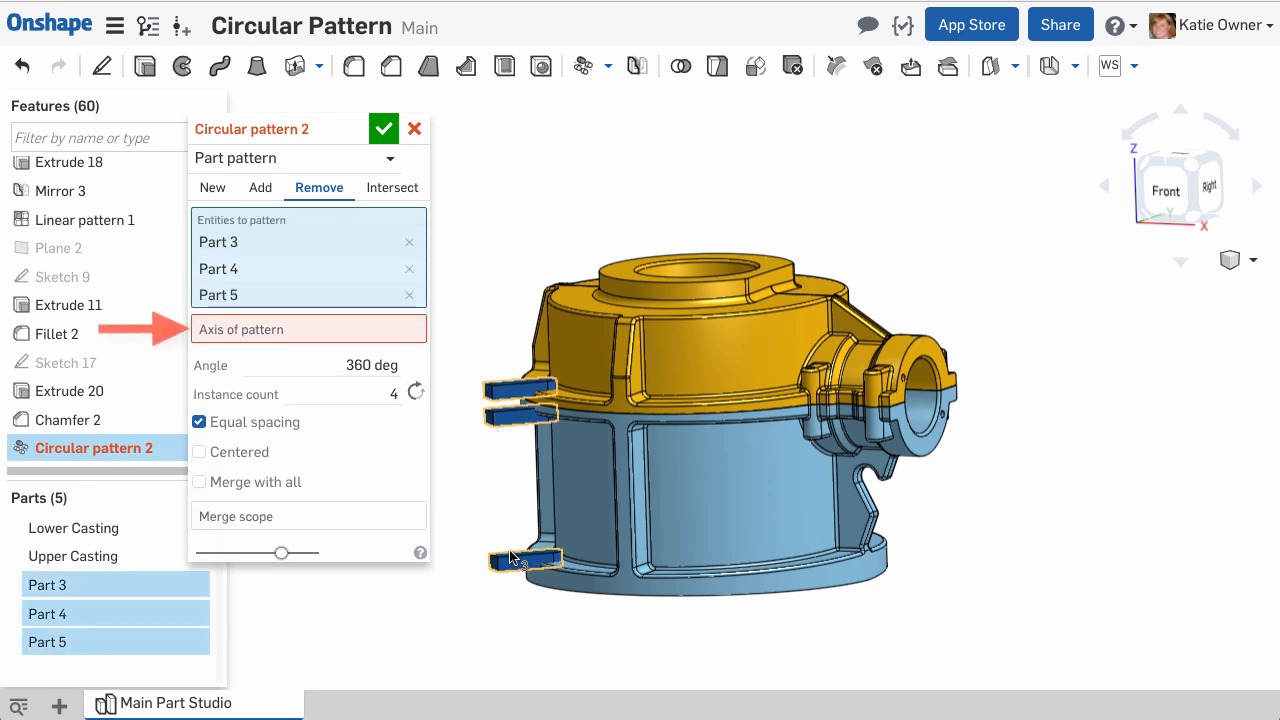
- Use the lower casting's cylindrical outer face as the pattern axis and check the instances from the Top view
{"action": "left_click", "coordinate": [382, 336]}
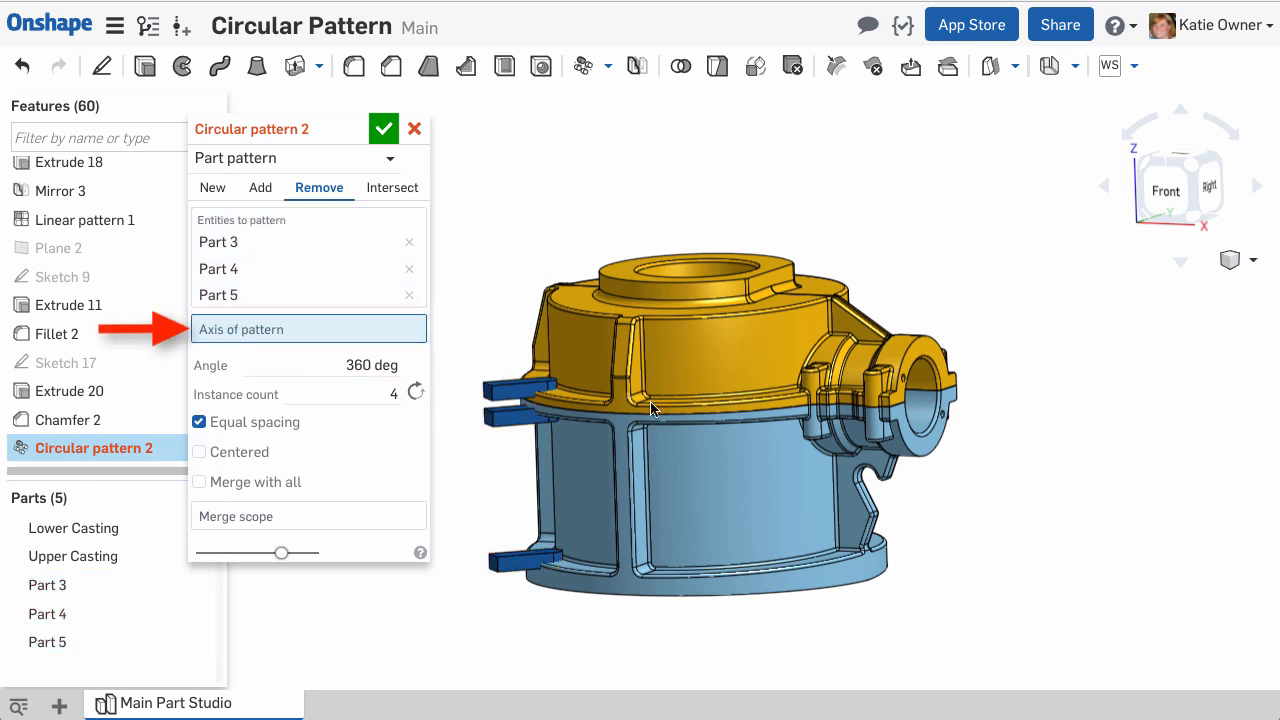
{"action": "left_click", "coordinate": [684, 420]}
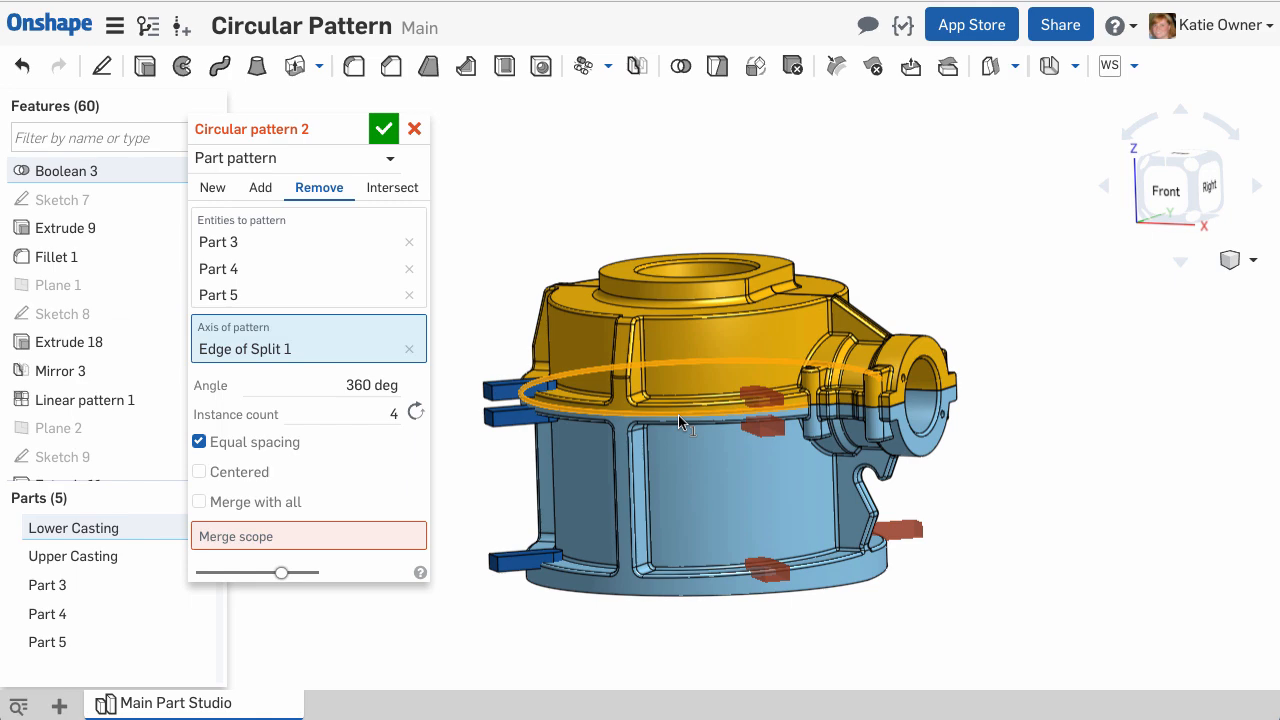
{"action": "left_click", "coordinate": [679, 416]}
{"action": "left_click", "coordinate": [684, 466]}
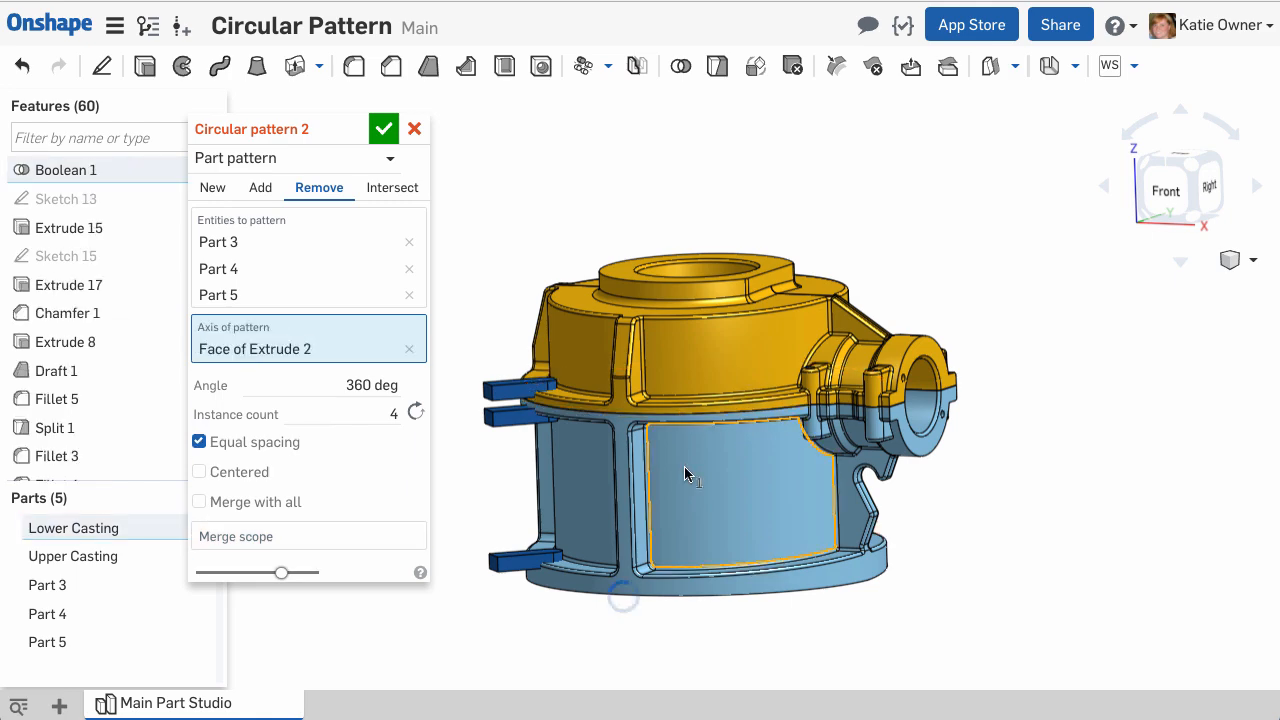
{"action": "right_click_drag", "start_coordinate": [948, 240], "coordinate": [955, 321]}
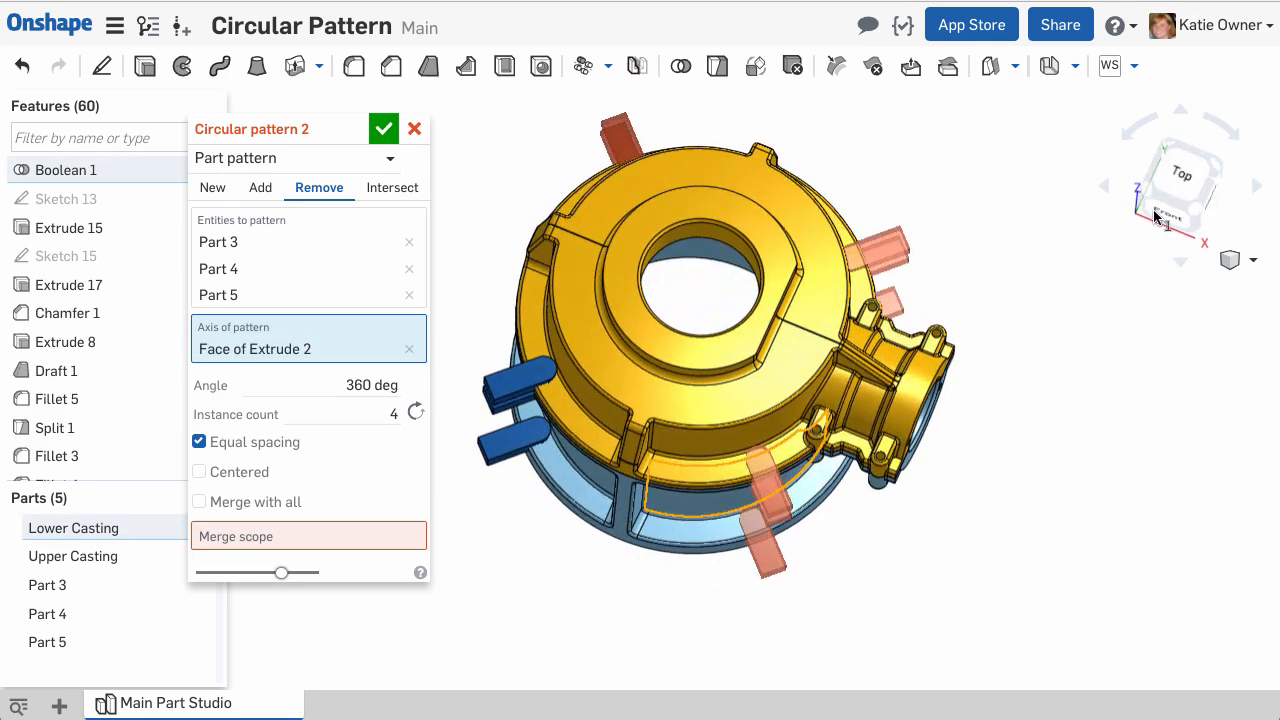
{"action": "left_click", "coordinate": [1172, 178]}
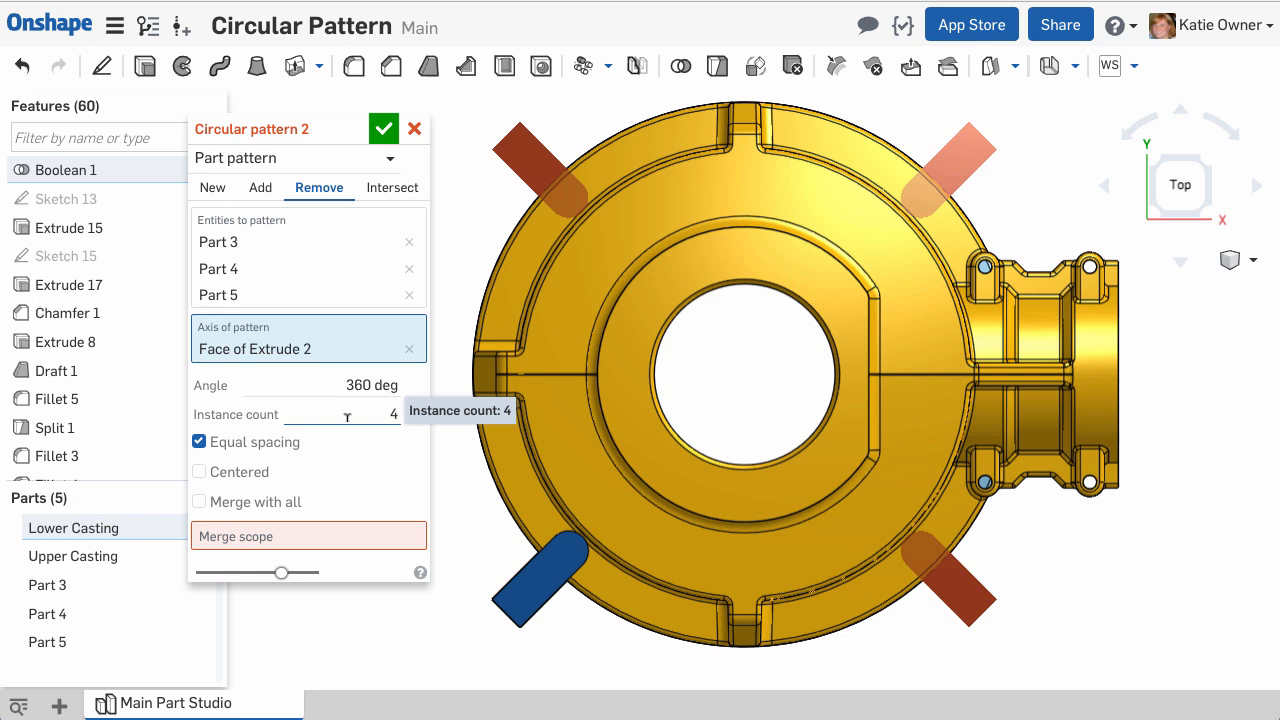
- Set the merge scope to Upper Casting and Lower Casting and accept the circular pattern
{"action": "left_click", "coordinate": [352, 540]}
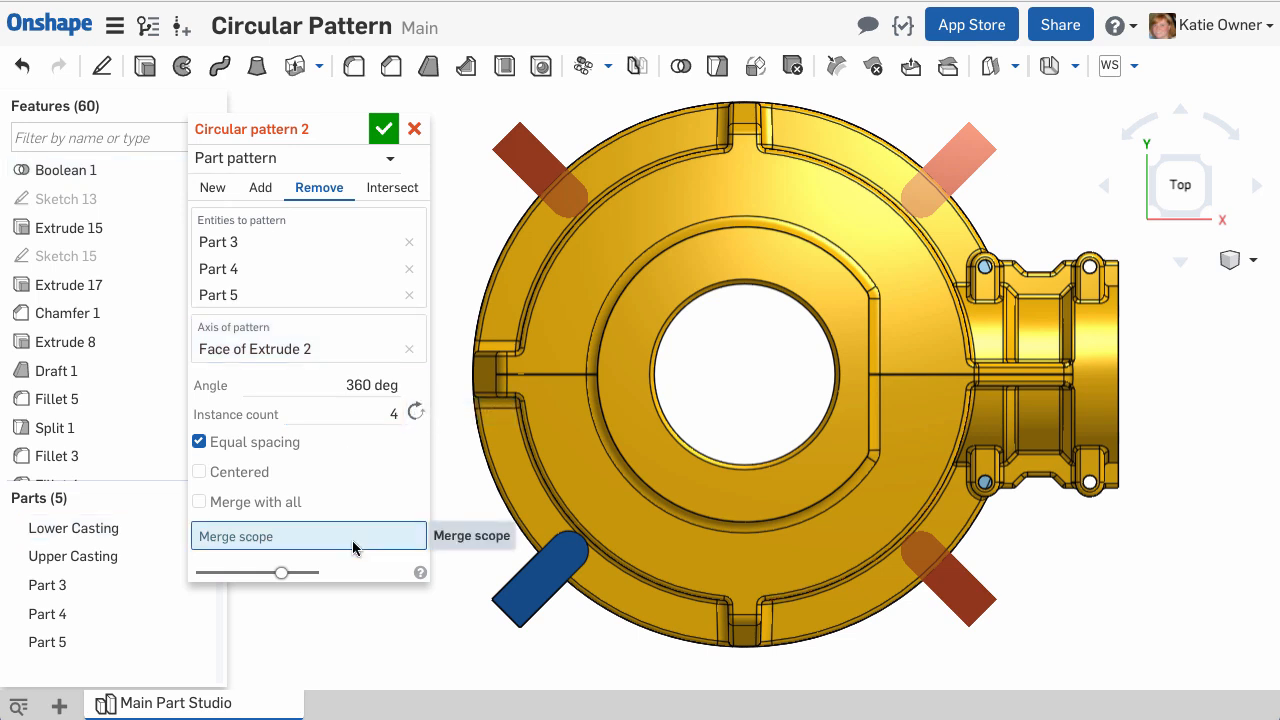
{"action": "left_click", "coordinate": [549, 464]}
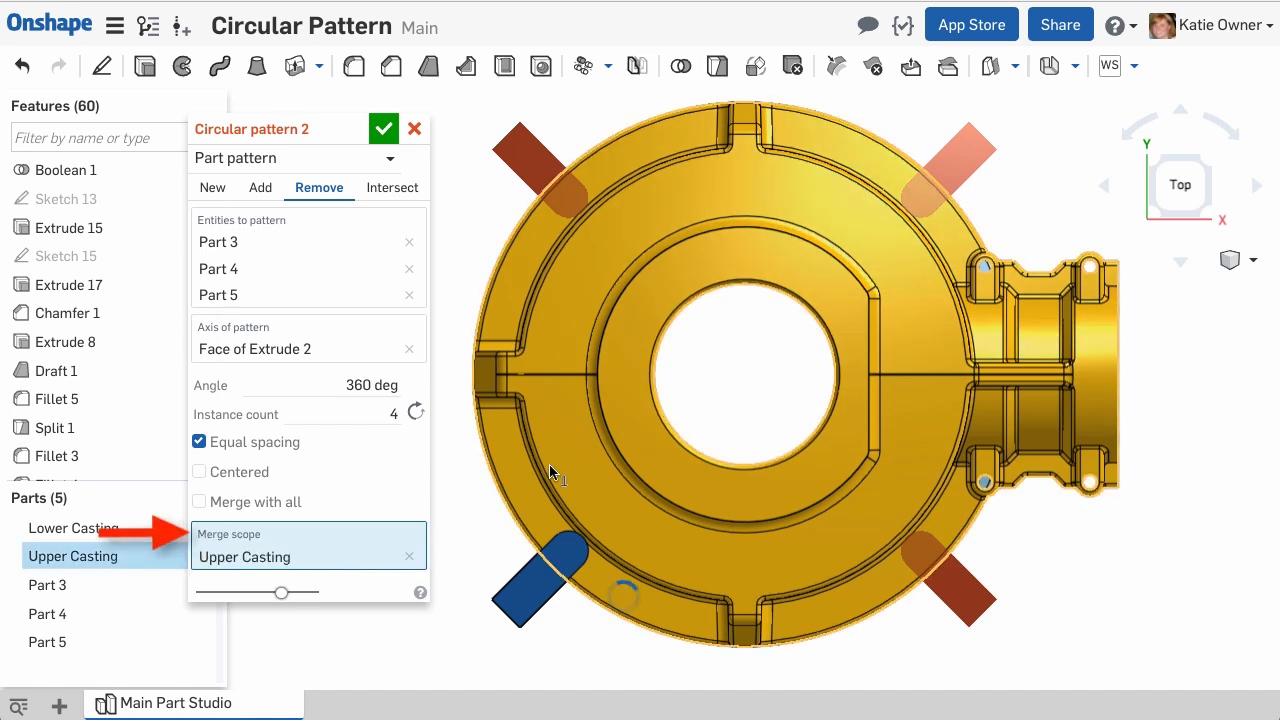
{"action": "right_click_drag", "start_coordinate": [549, 464], "coordinate": [605, 349]}
{"action": "left_click", "coordinate": [648, 575]}
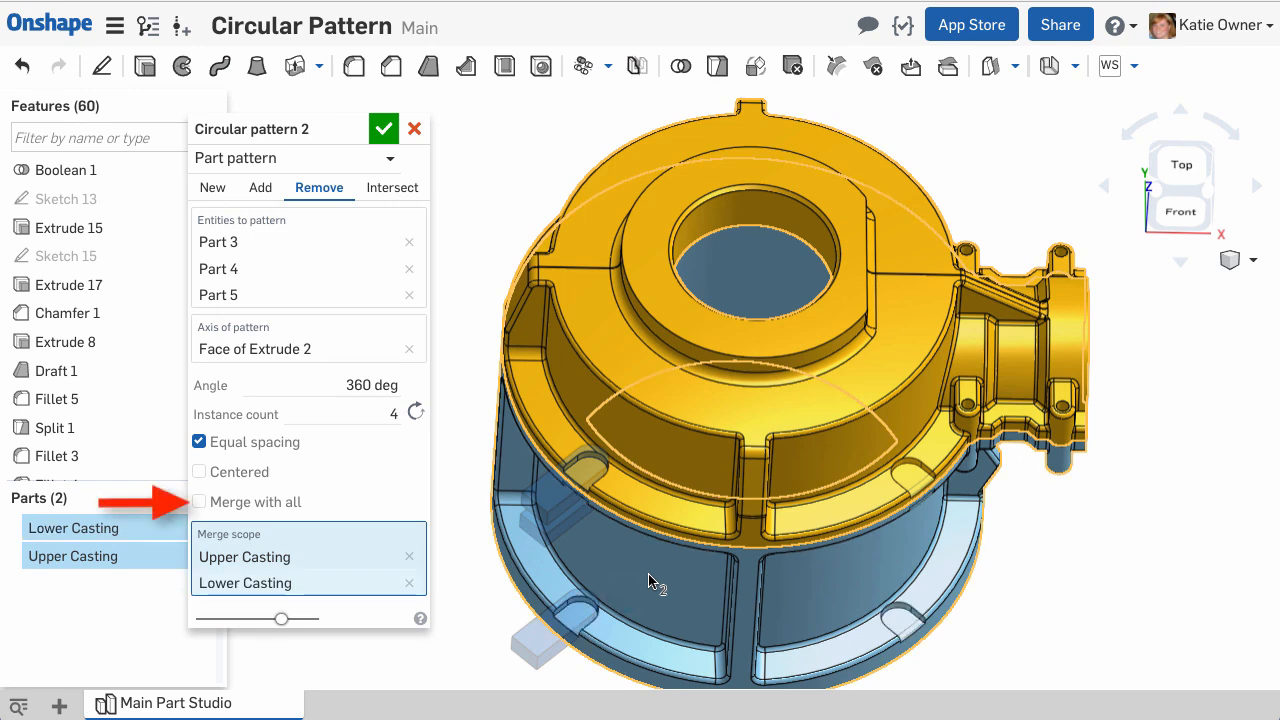
{"action": "left_click", "coordinate": [1180, 170]}
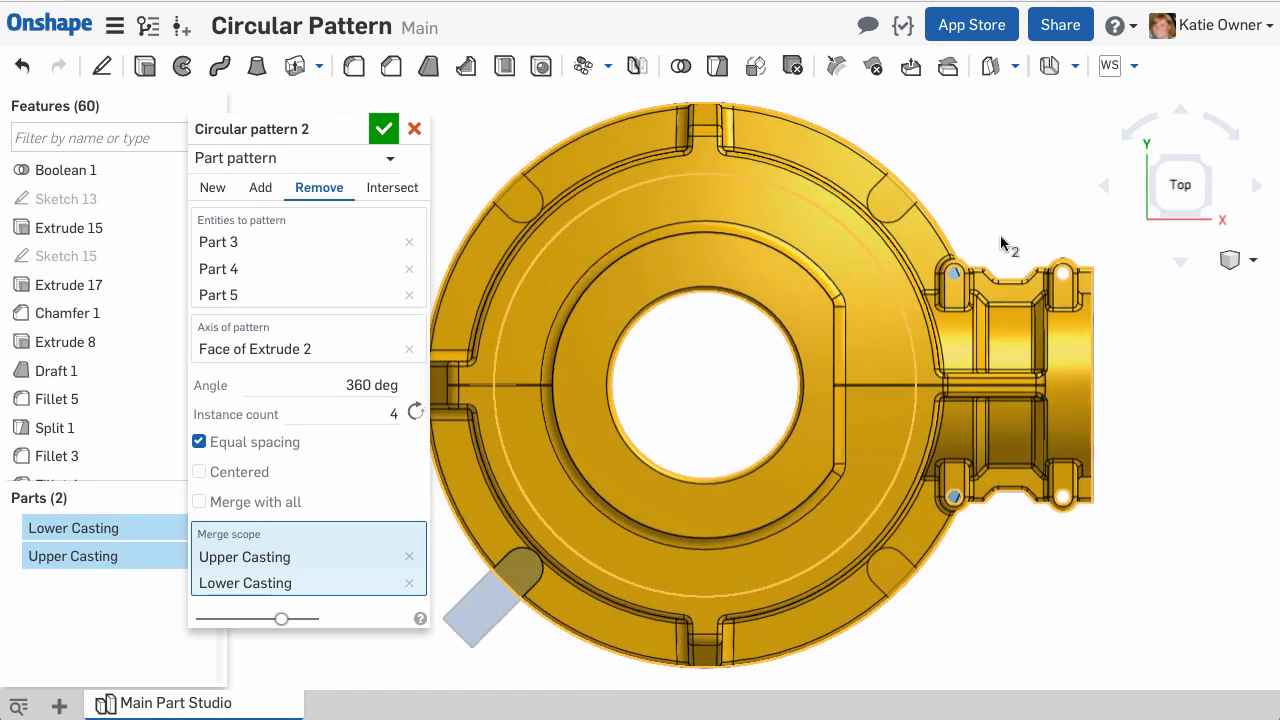
{"action": "left_click", "coordinate": [381, 128]}
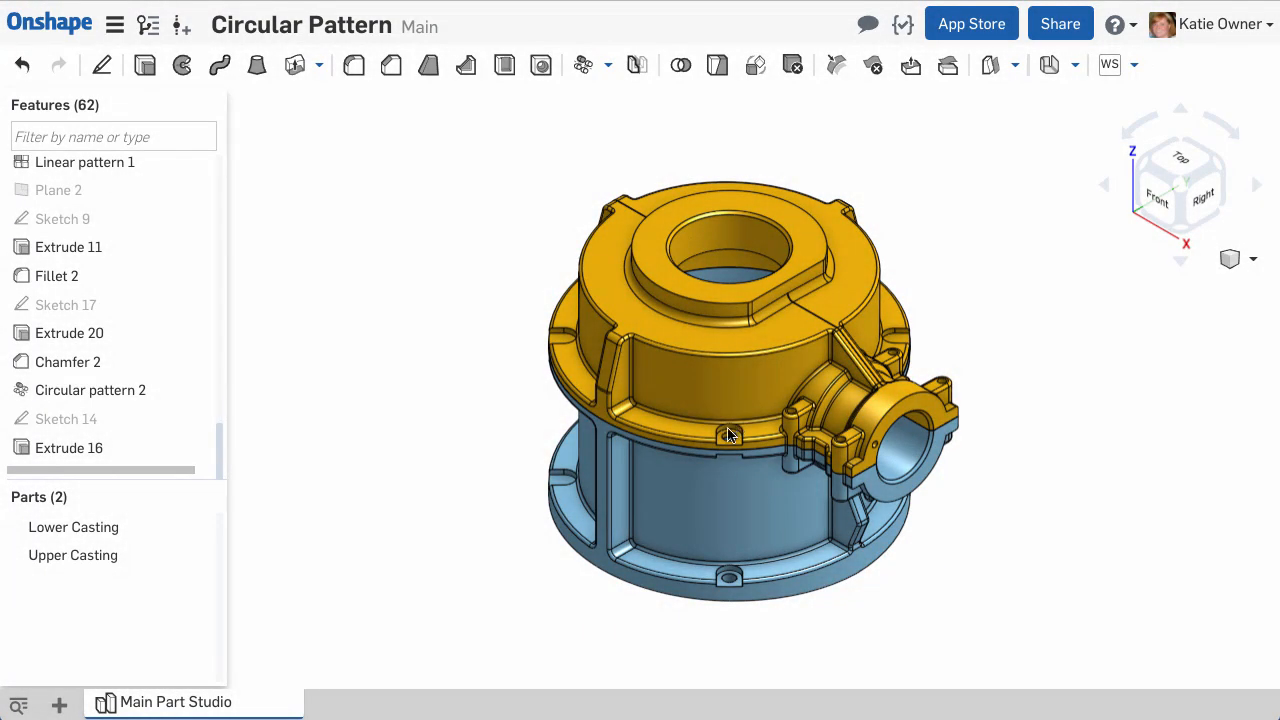
- Start a circular face pattern of the Extrude 16 hole faces in the upper flange, the mating flange below it and the base flange
{"action": "scroll", "coordinate": [728, 450], "scroll_direction": "up", "scroll_amount": 5}
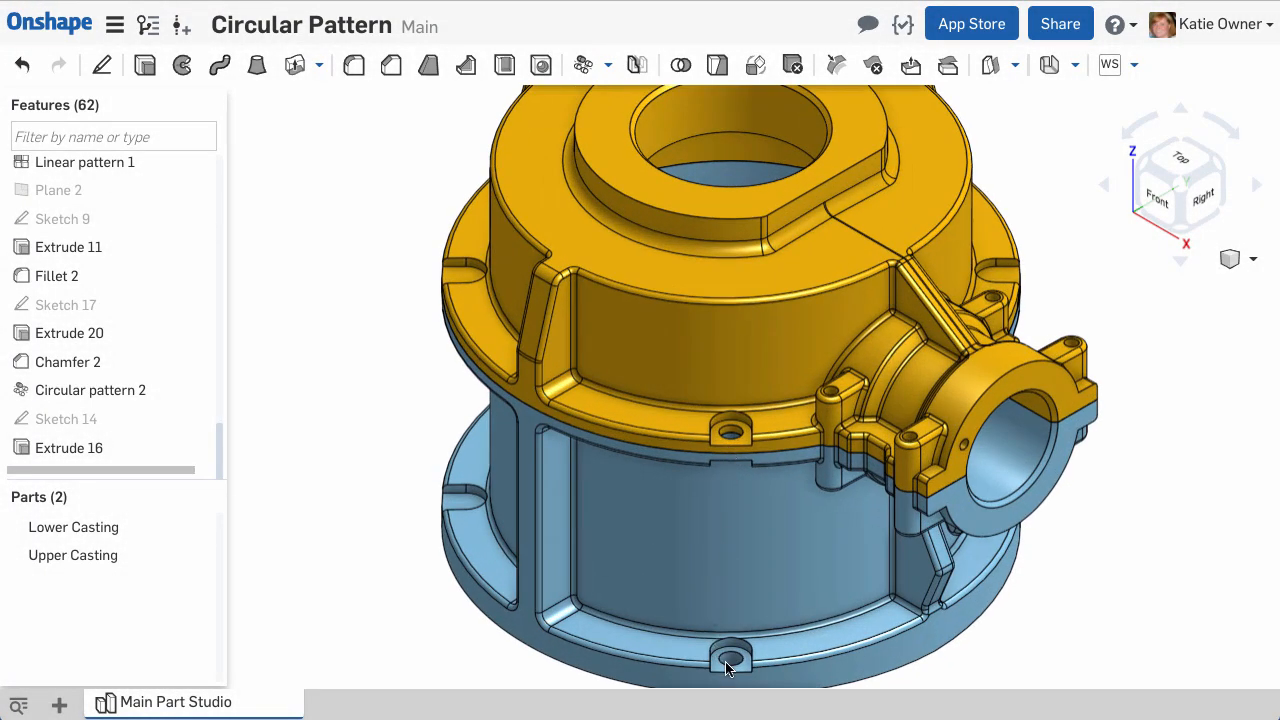
{"action": "left_click", "coordinate": [608, 66]}
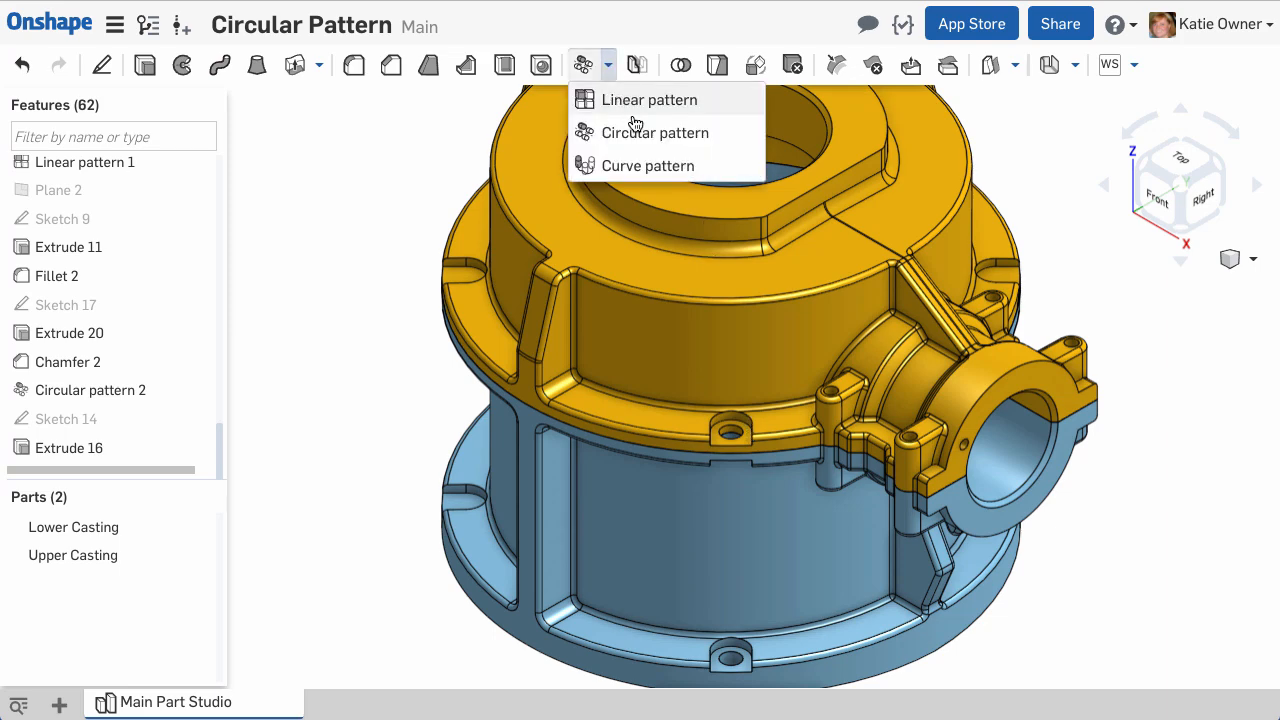
{"action": "left_click", "coordinate": [708, 138]}
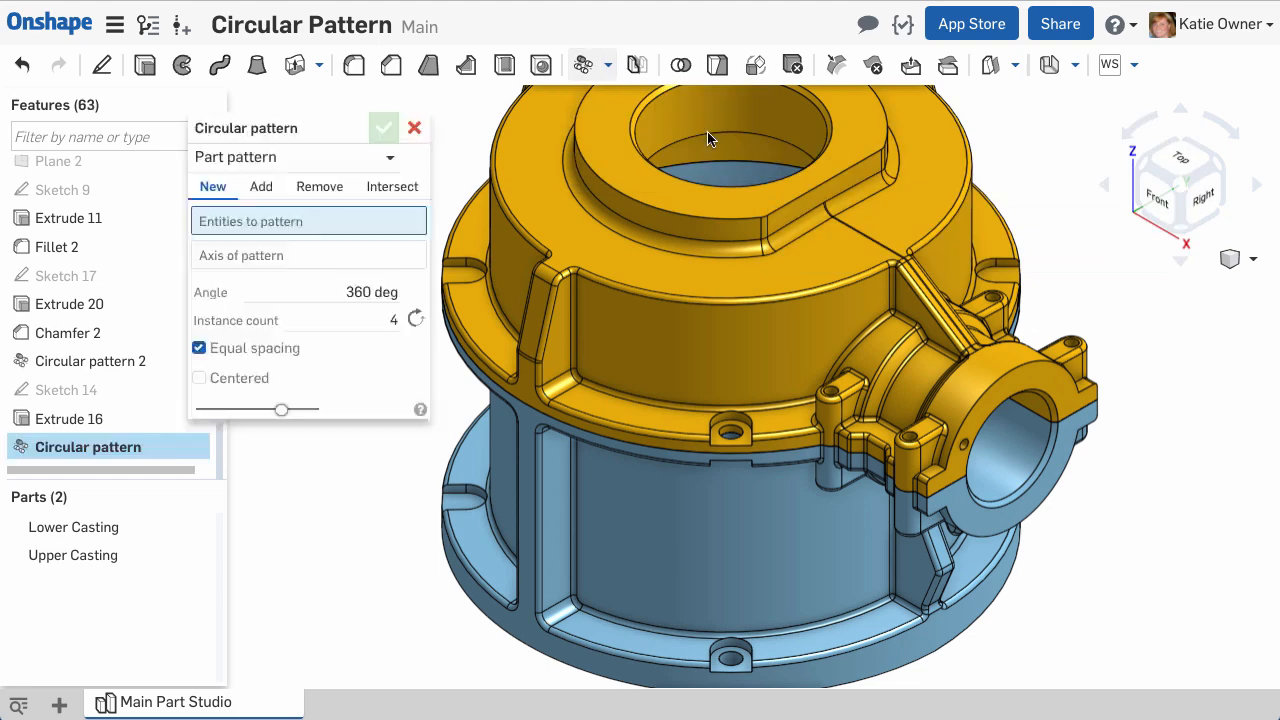
{"action": "left_click", "coordinate": [375, 158]}
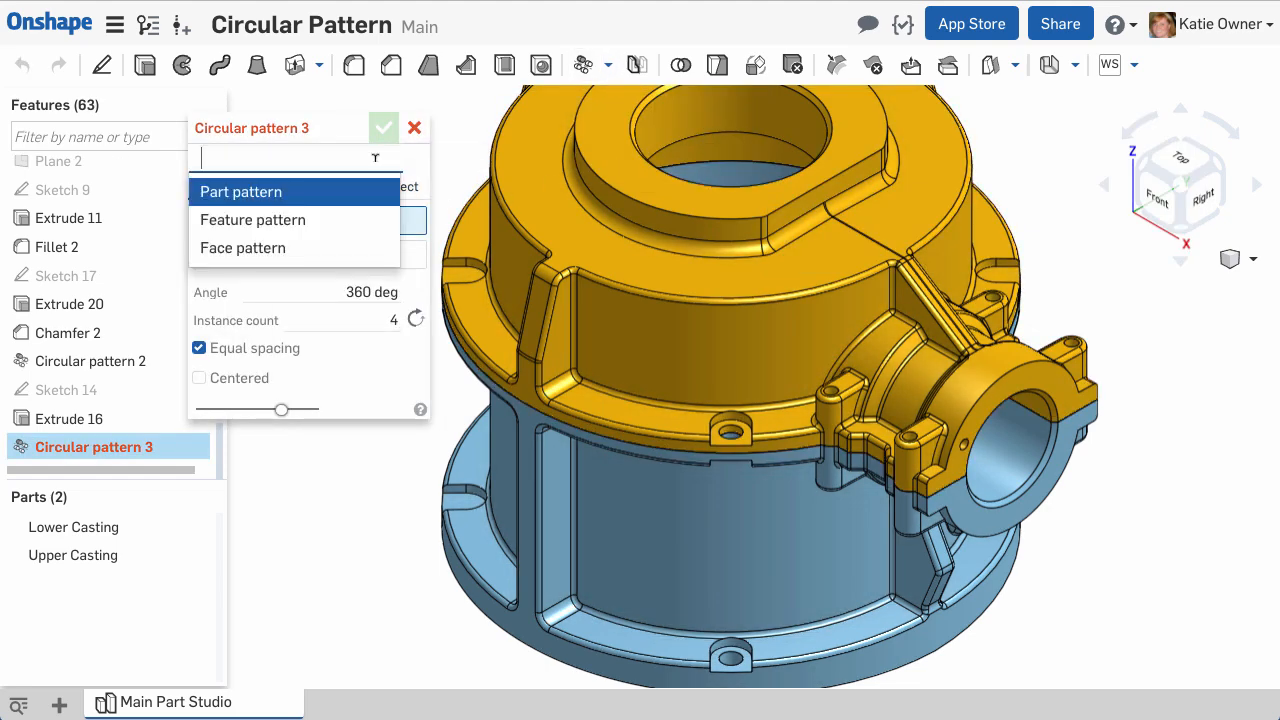
{"action": "left_click", "coordinate": [351, 247]}
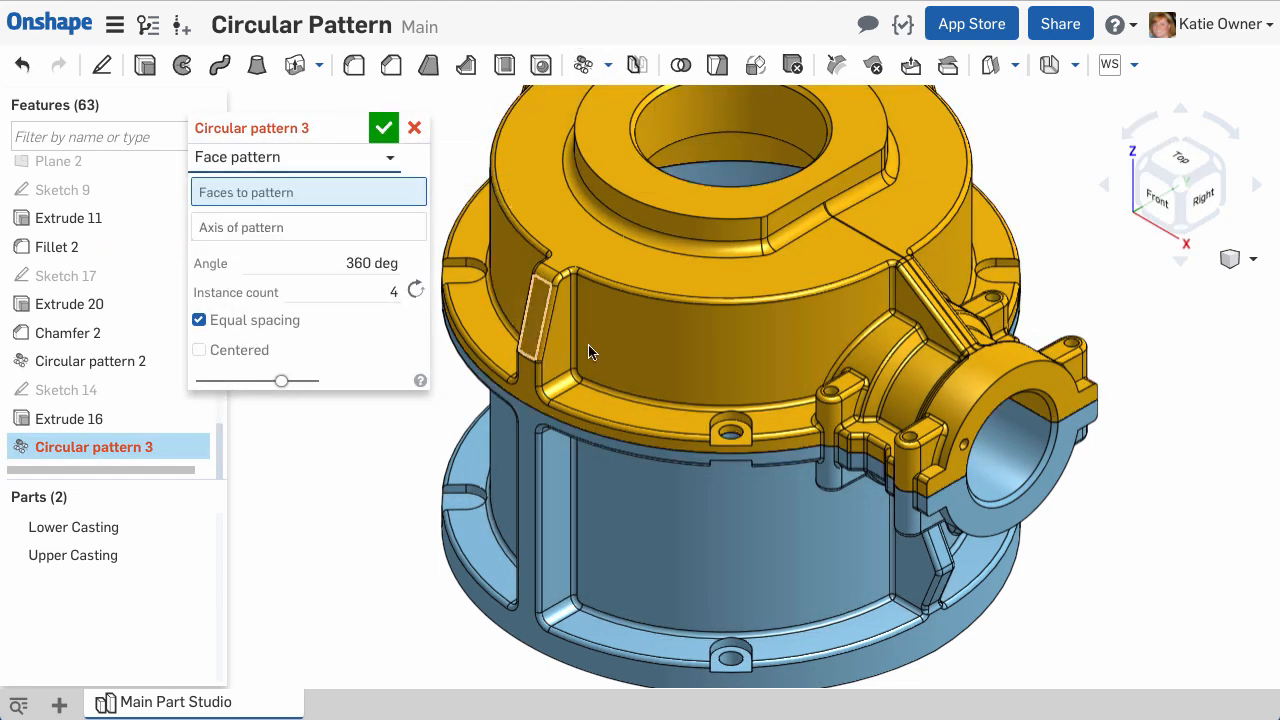
{"action": "scroll", "coordinate": [730, 432], "scroll_direction": "up", "scroll_amount": 5}
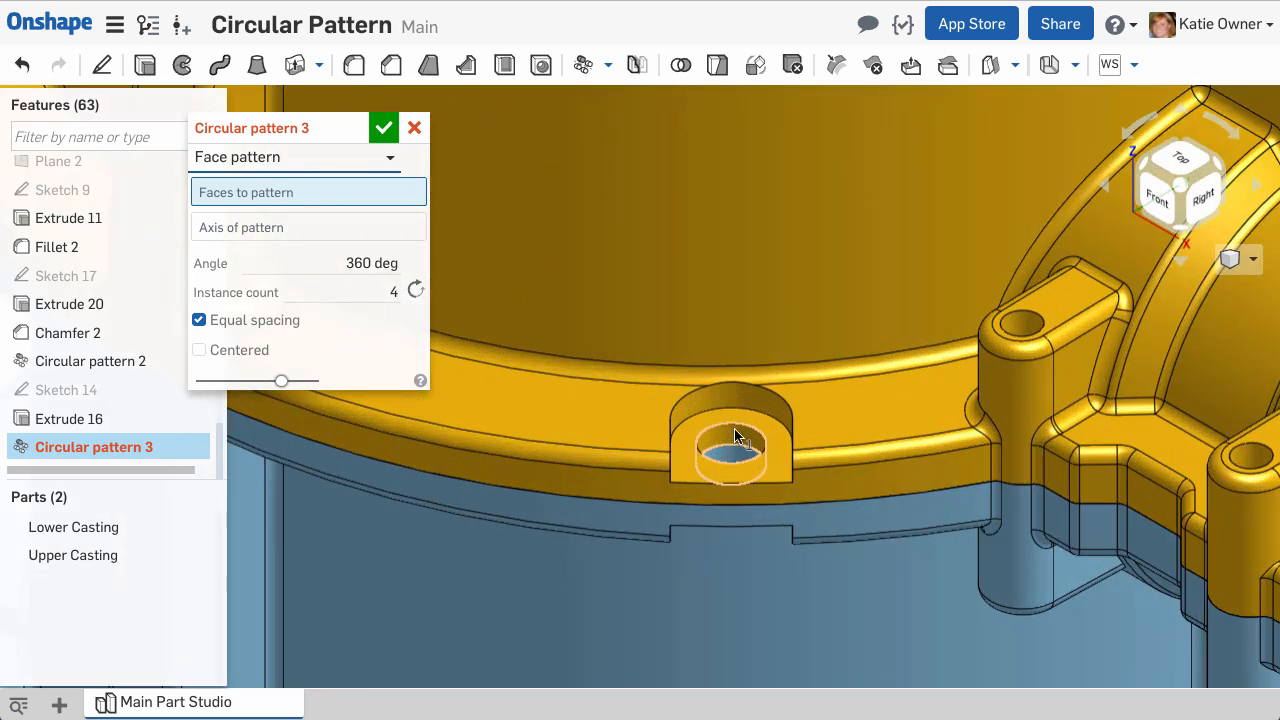
{"action": "left_click", "coordinate": [733, 441]}
{"action": "left_click", "coordinate": [735, 457]}
{"action": "scroll", "coordinate": [734, 453], "scroll_direction": "down", "scroll_amount": 4}
{"action": "middle_click_drag", "start_coordinate": [737, 456], "coordinate": [759, 197]}
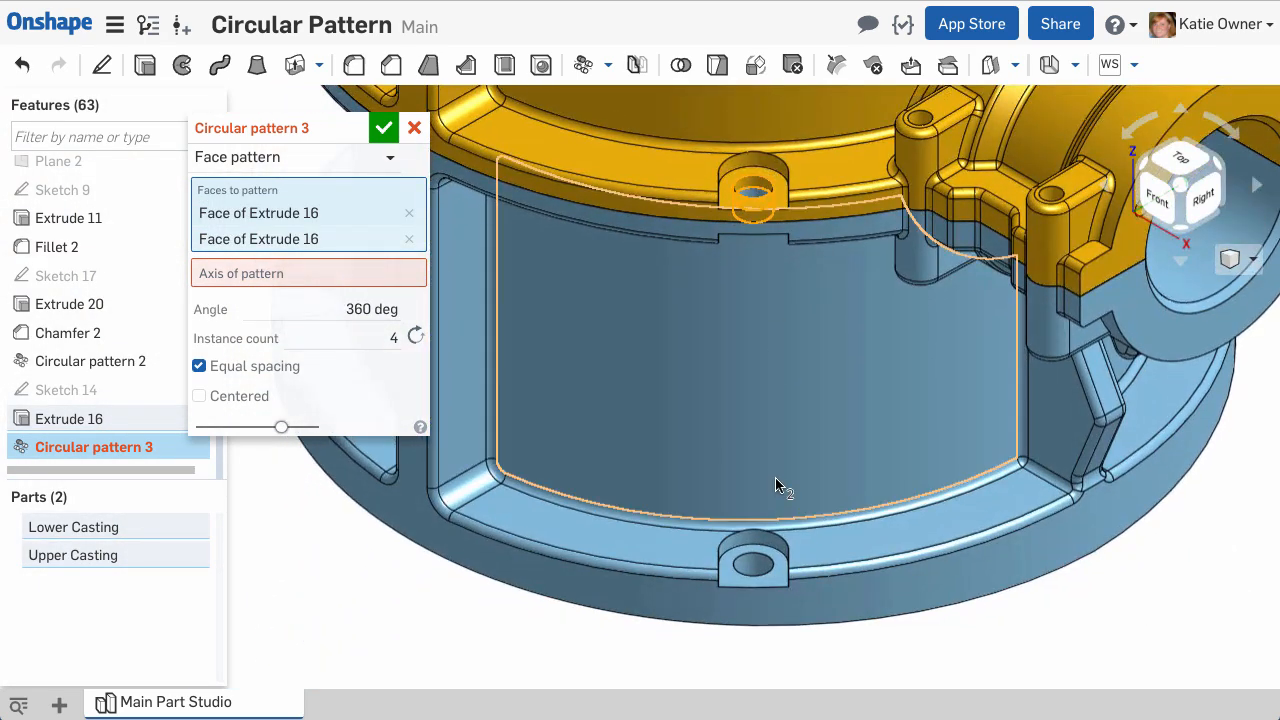
{"action": "left_click", "coordinate": [751, 566]}
- Use the lower casting's cylindrical outer face as the axis of the face pattern and finish the pattern
{"action": "left_click", "coordinate": [393, 308]}
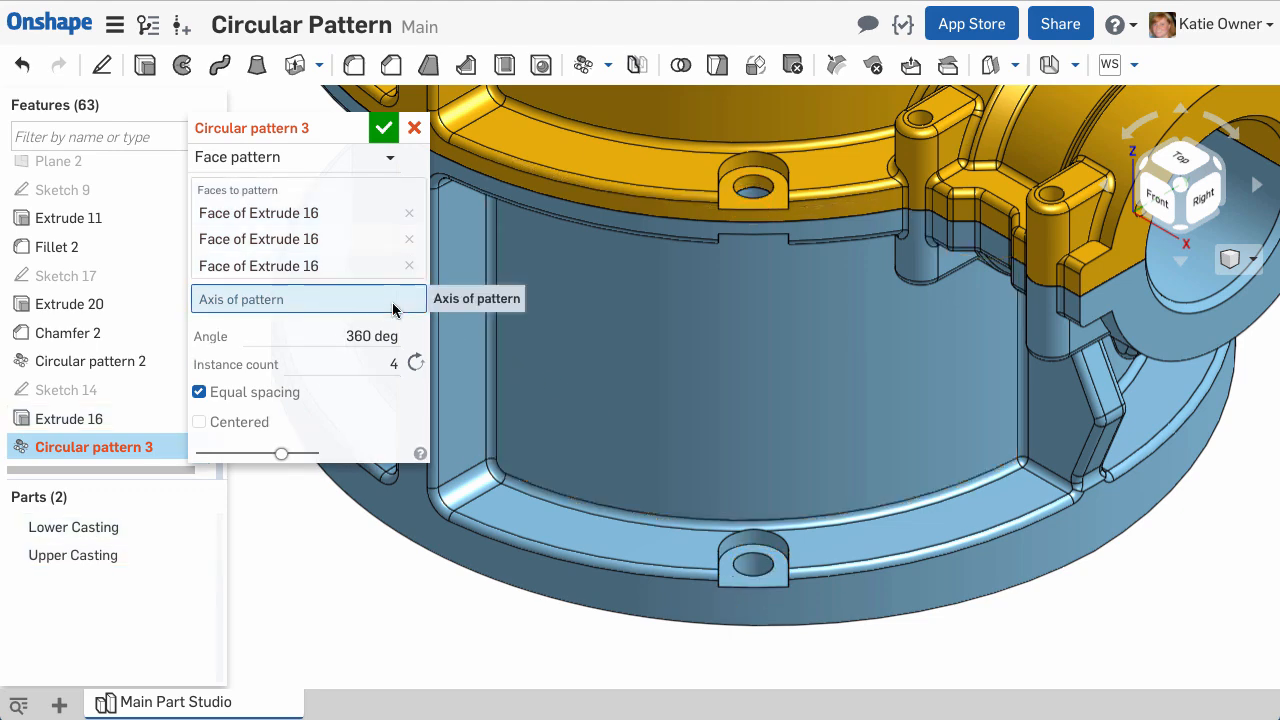
{"action": "left_click", "coordinate": [676, 362]}
{"action": "scroll", "coordinate": [675, 357], "scroll_direction": "down", "scroll_amount": 3}
{"action": "middle_click_drag", "start_coordinate": [676, 357], "coordinate": [729, 400]}
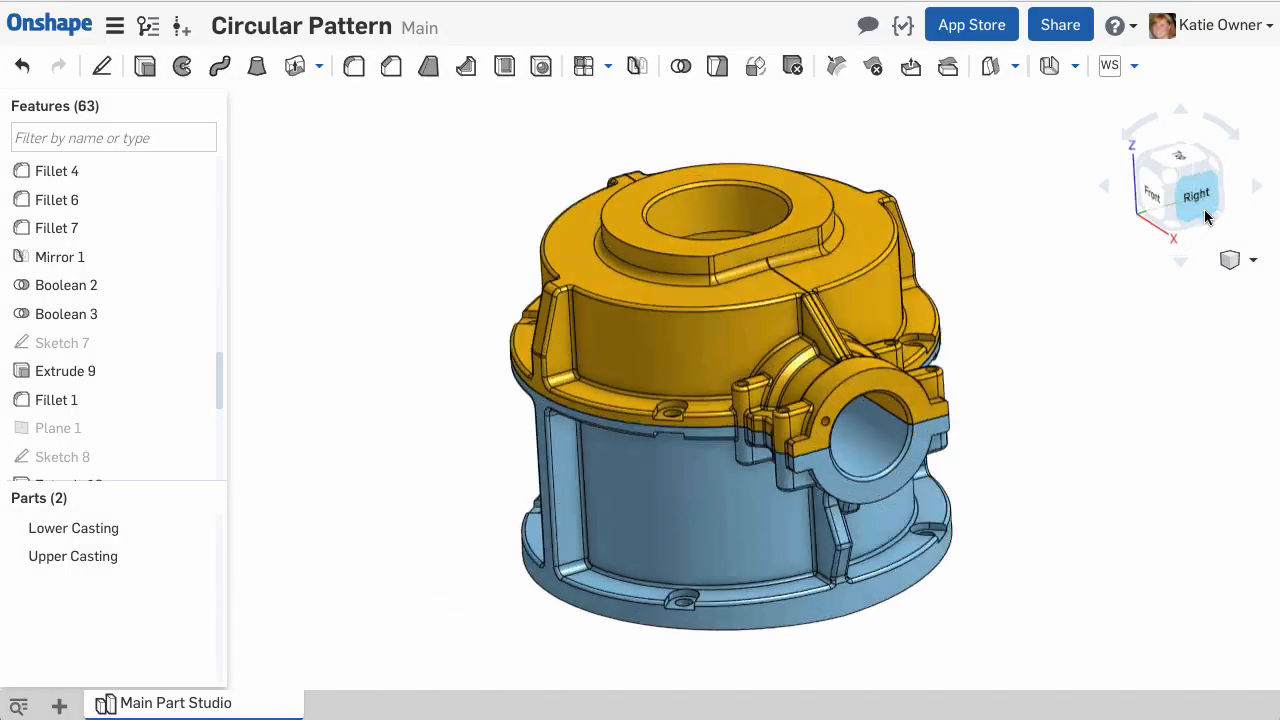
- From the Right view, start a circular feature pattern of Extrude 9, the small hole on the side bore's flange face
{"action": "left_click", "coordinate": [1204, 209]}
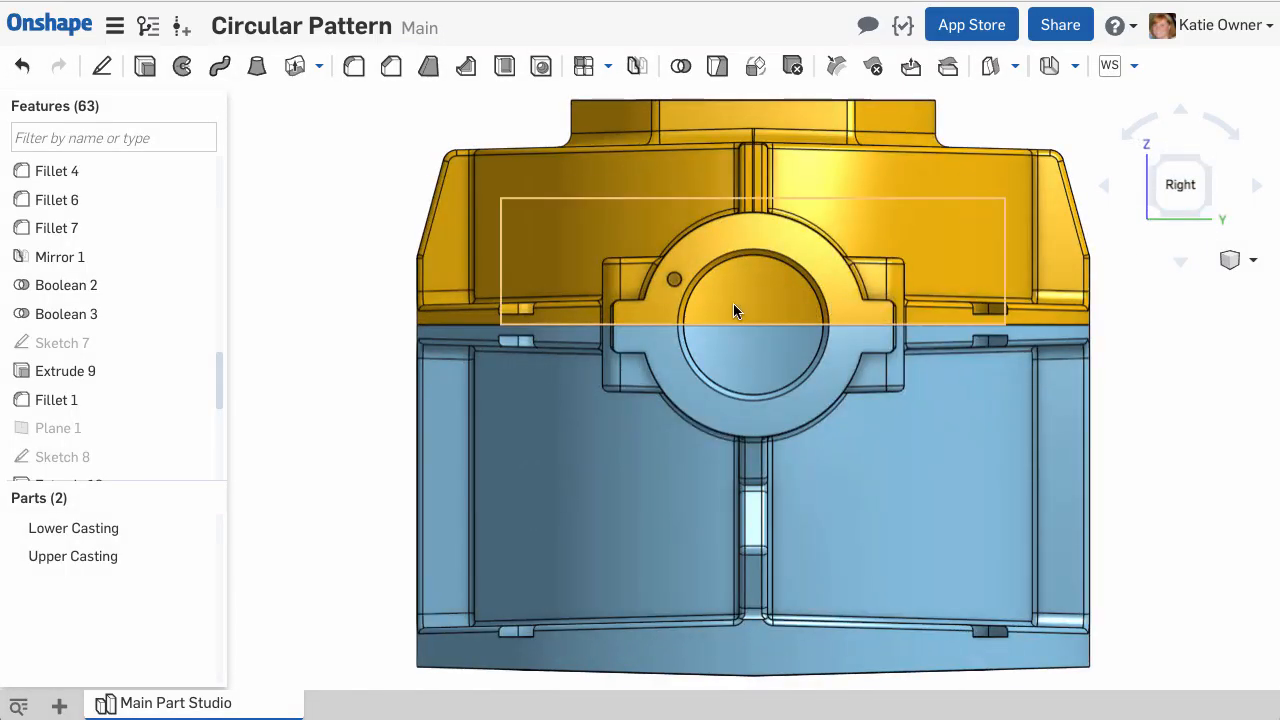
{"action": "scroll", "coordinate": [733, 303], "scroll_direction": "up", "scroll_amount": 3}
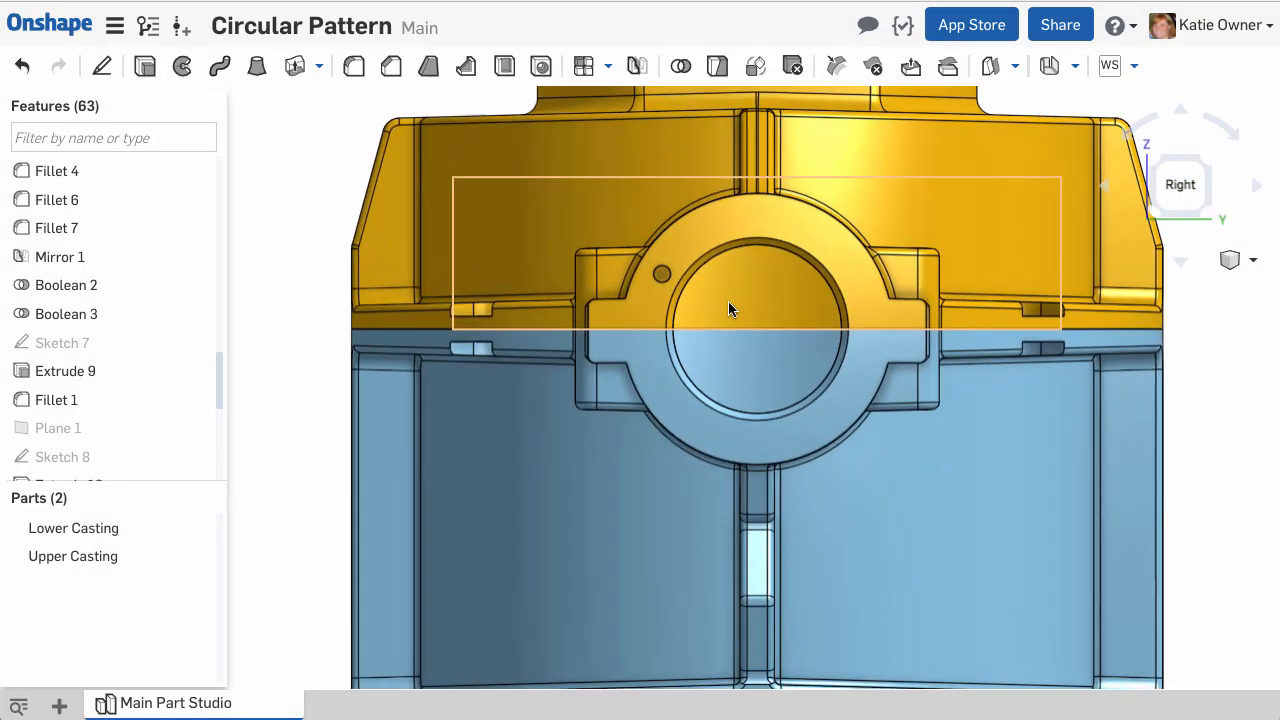
{"action": "left_click", "coordinate": [607, 66]}
{"action": "left_click", "coordinate": [624, 131]}
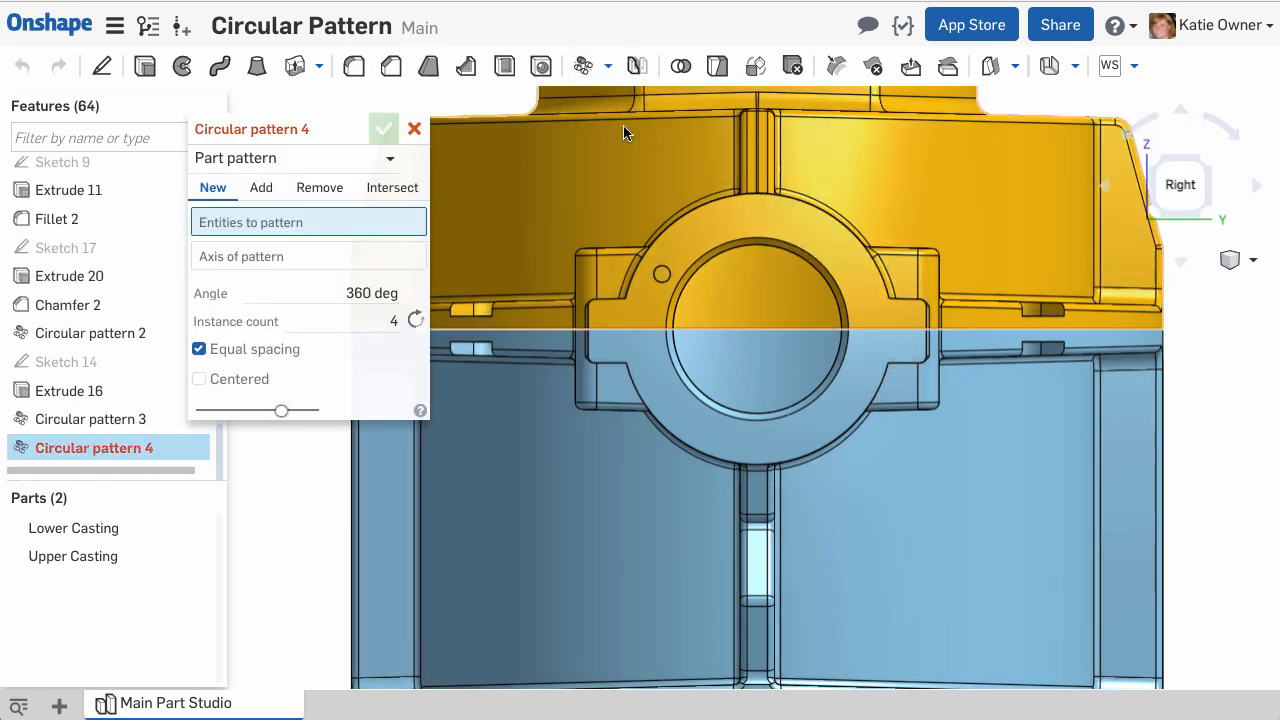
{"action": "left_click", "coordinate": [390, 158]}
{"action": "left_click", "coordinate": [362, 222]}
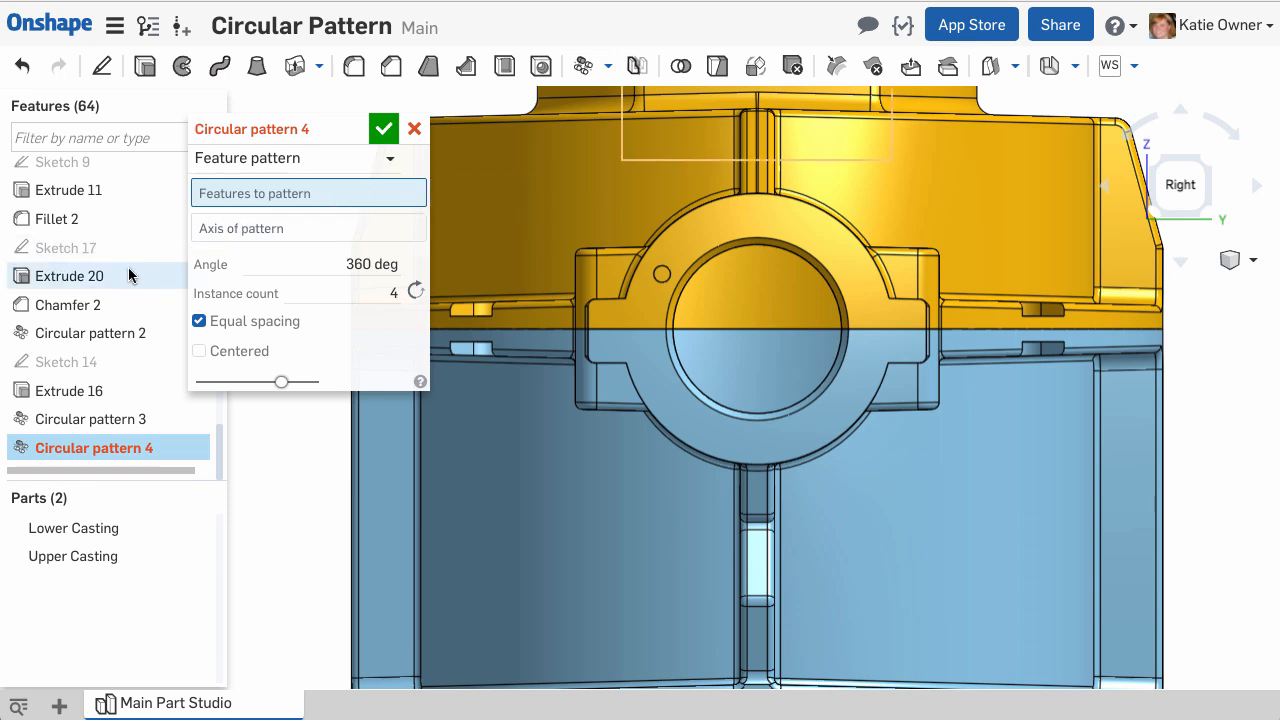
{"action": "scroll", "coordinate": [655, 275], "scroll_direction": "up", "scroll_amount": 3}
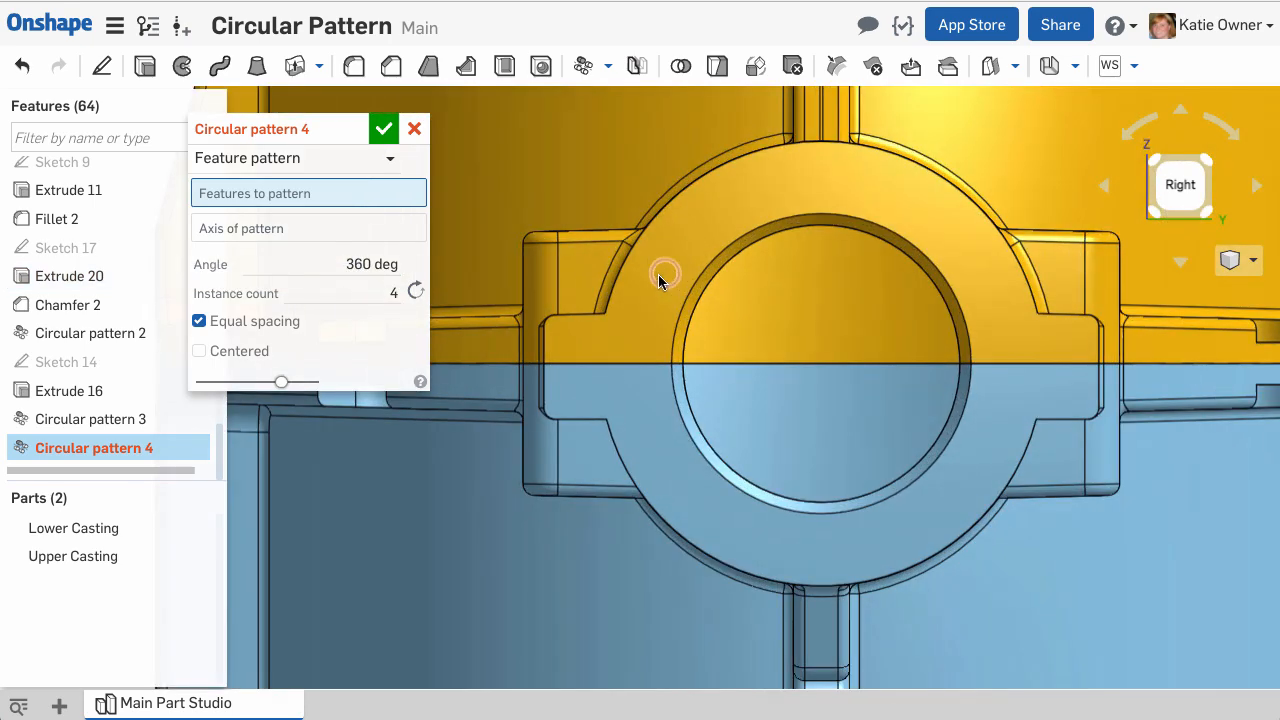
{"action": "left_click", "coordinate": [667, 274]}
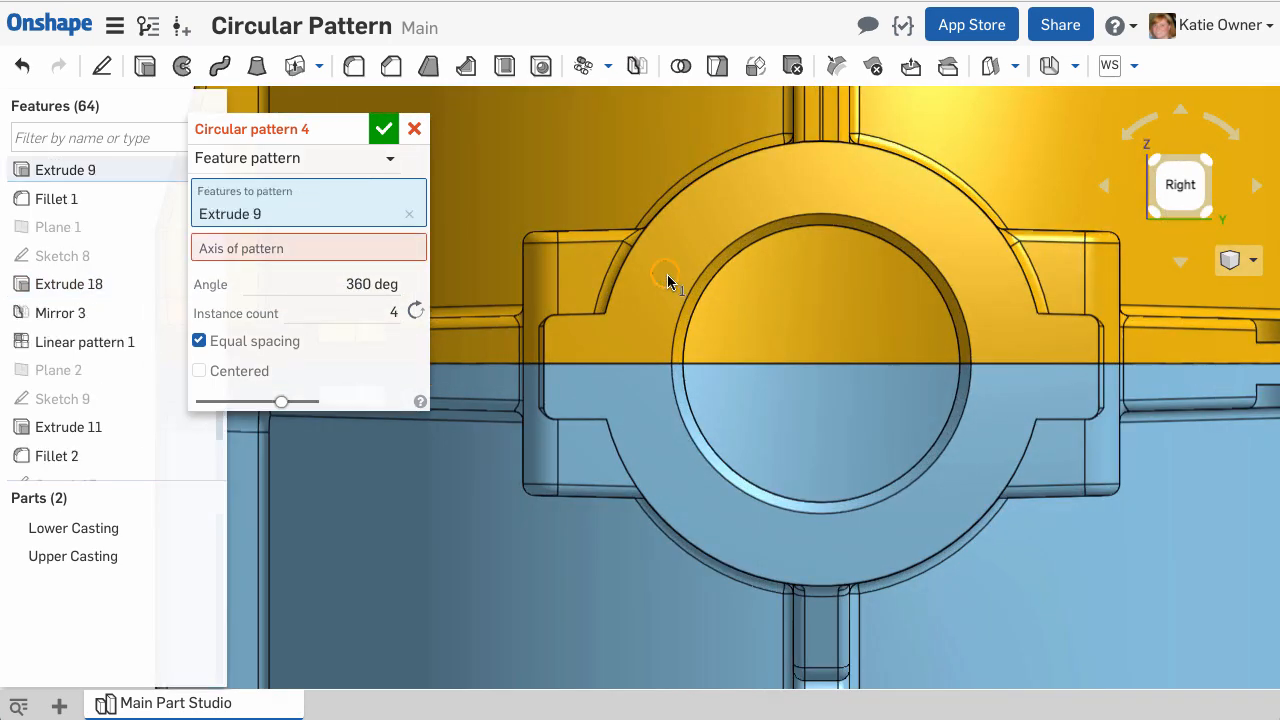
- Use the side bore's circular chamfer edge as the pattern axis and set the instance count to 6
{"action": "left_click", "coordinate": [395, 252]}
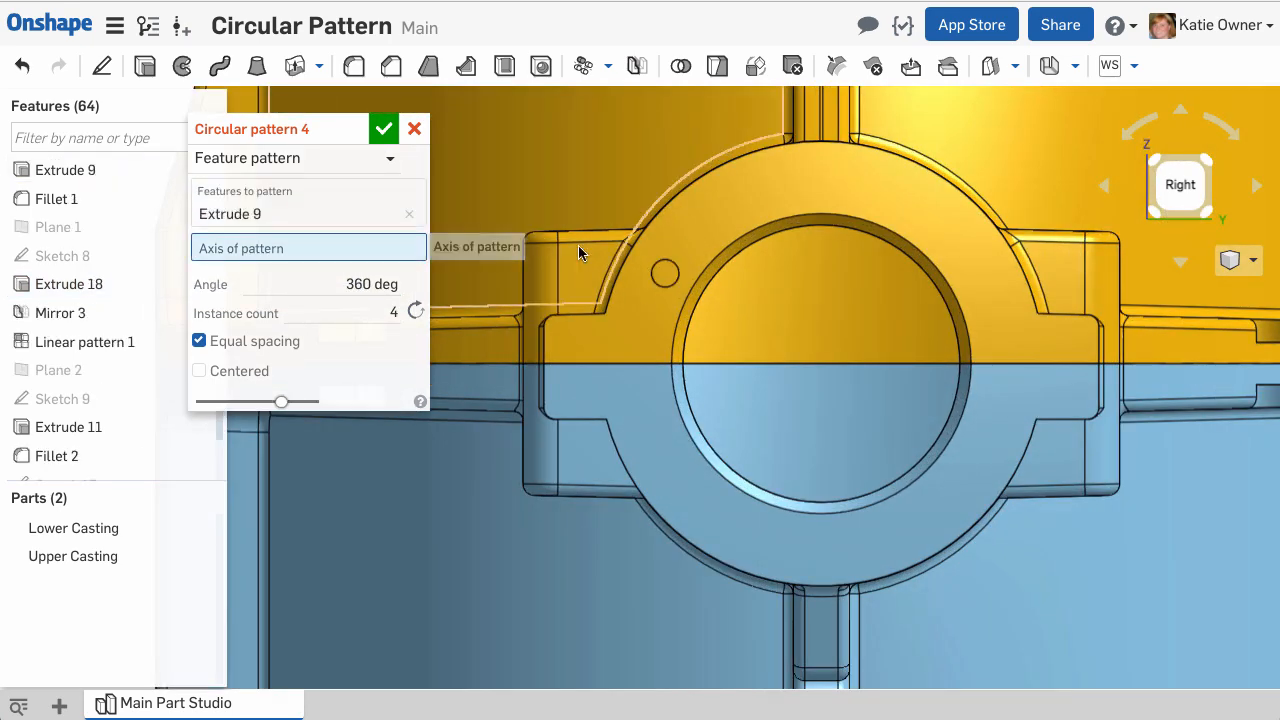
{"action": "left_click", "coordinate": [753, 239]}
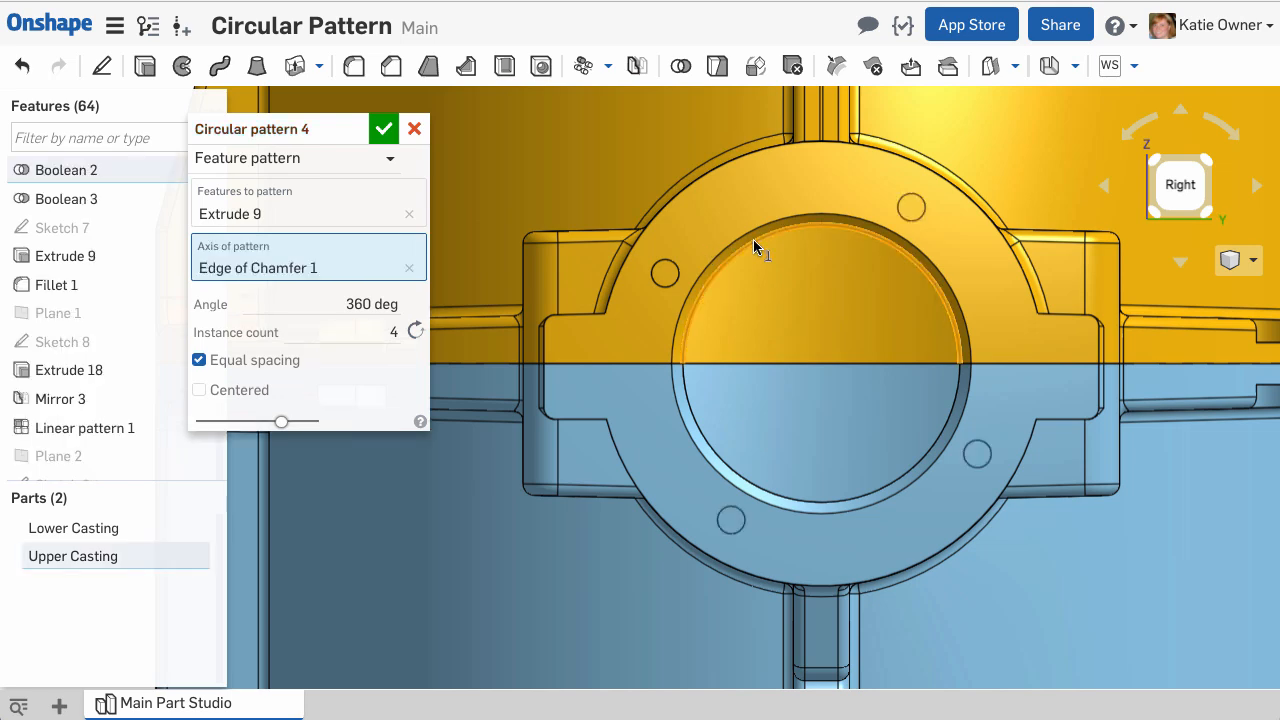
{"action": "double_click", "coordinate": [385, 325]}
{"action": "type", "text": "6"}
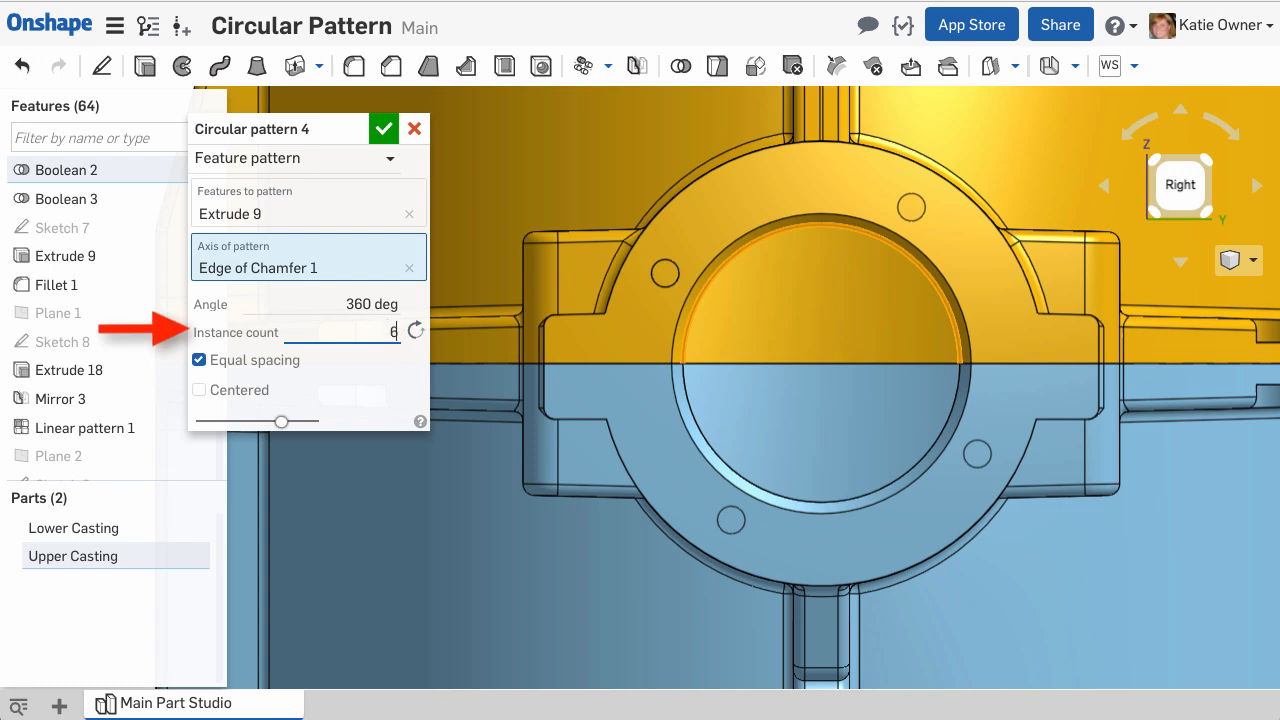
- Set the side-bore hole pattern's angle to 180 deg and reverse the pattern direction
{"action": "key", "text": "Return"}
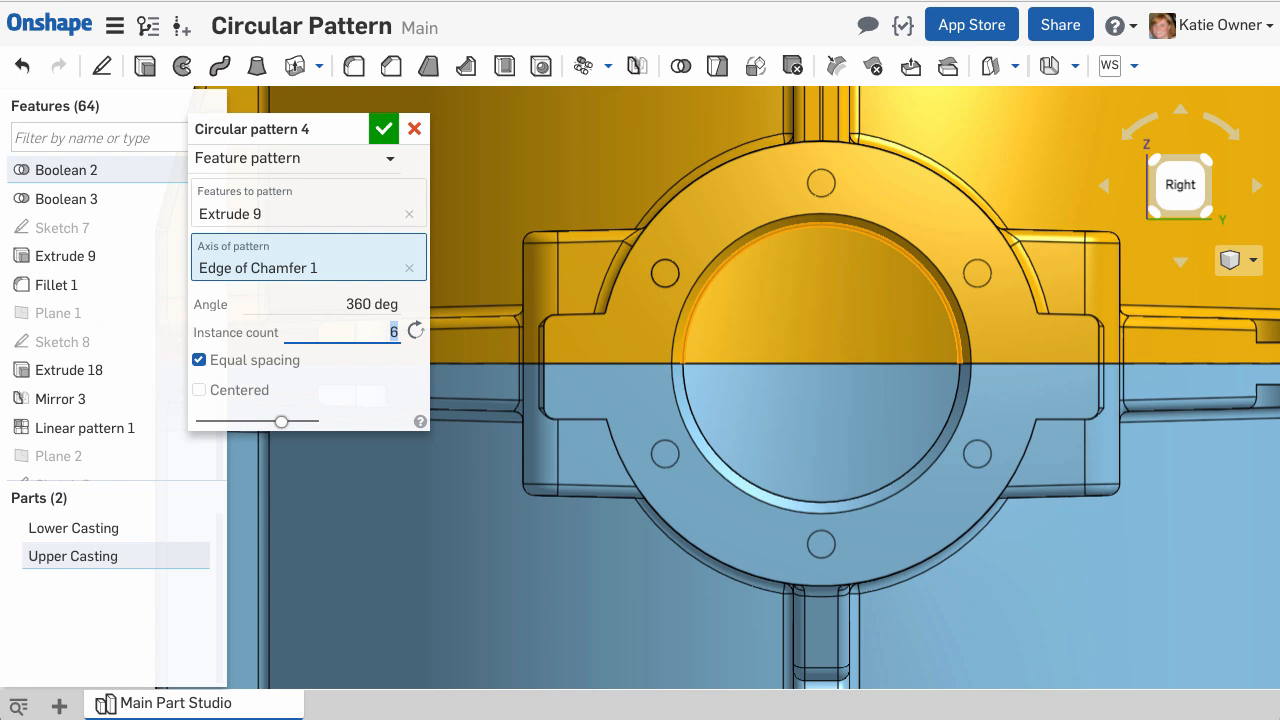
{"action": "double_click", "coordinate": [378, 304]}
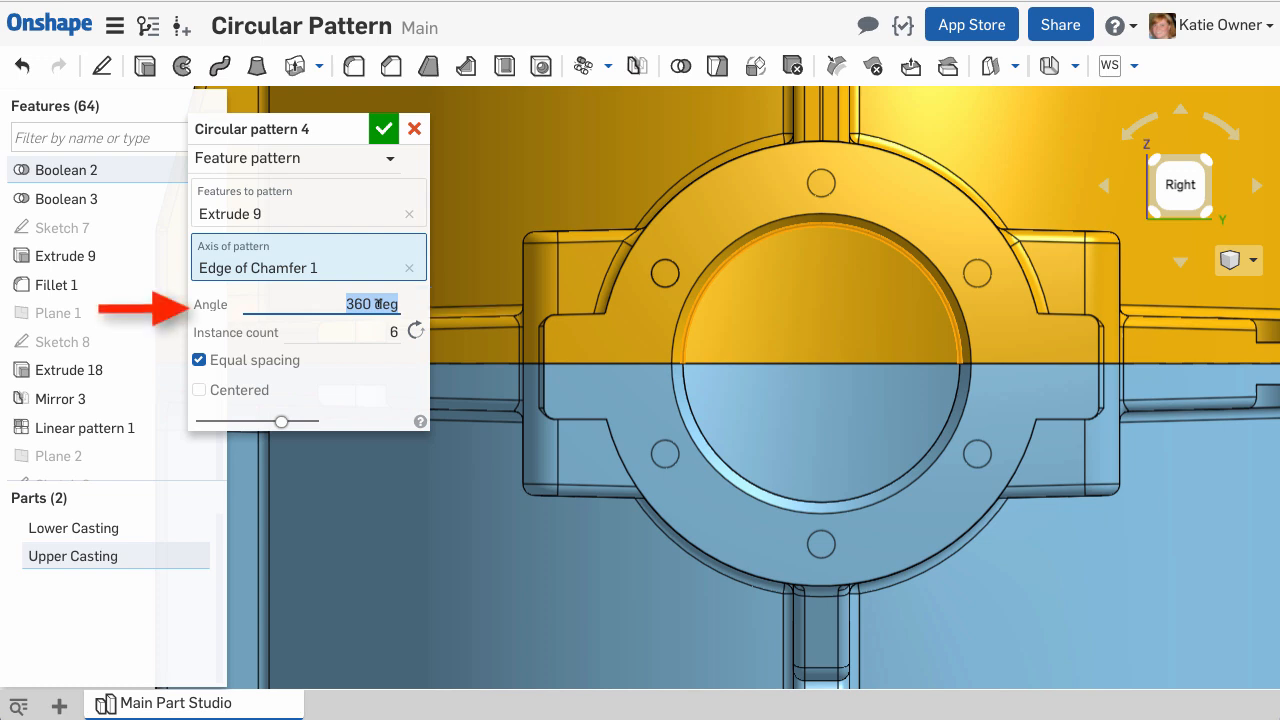
{"action": "type", "text": "180"}
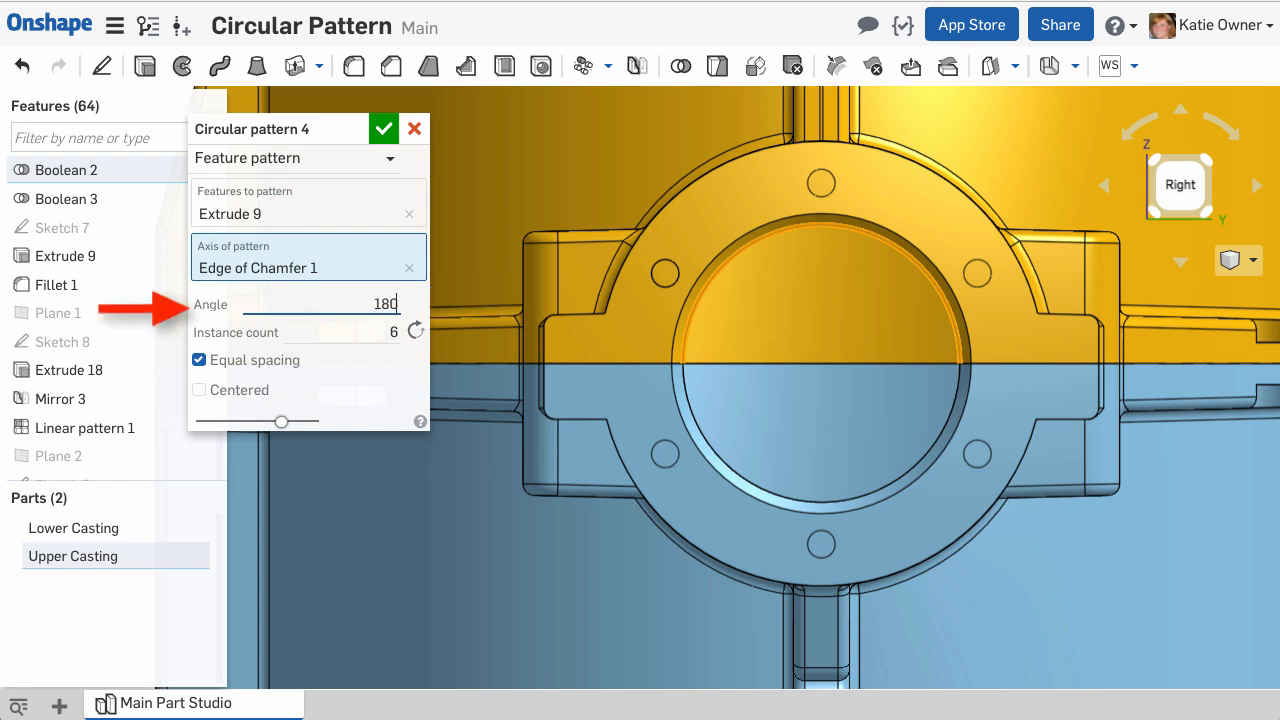
{"action": "key", "text": "Return"}
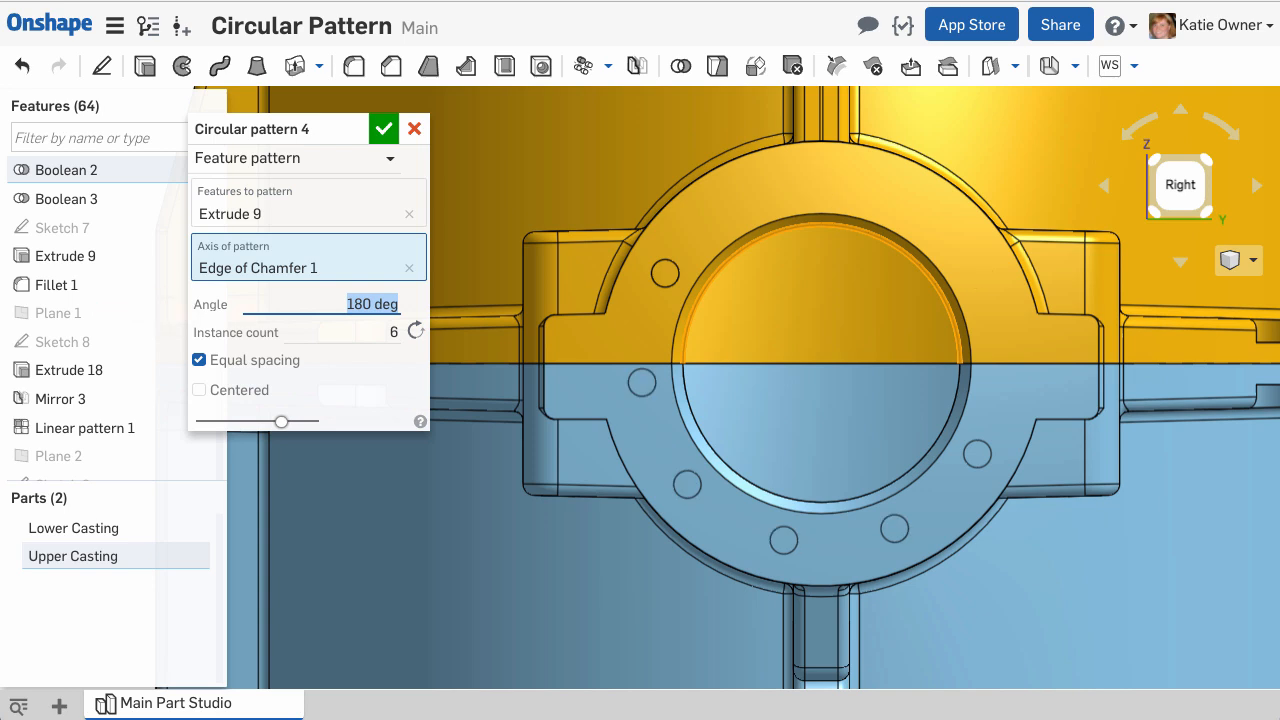
{"action": "left_click", "coordinate": [414, 332]}
{"action": "left_click", "coordinate": [414, 332]}
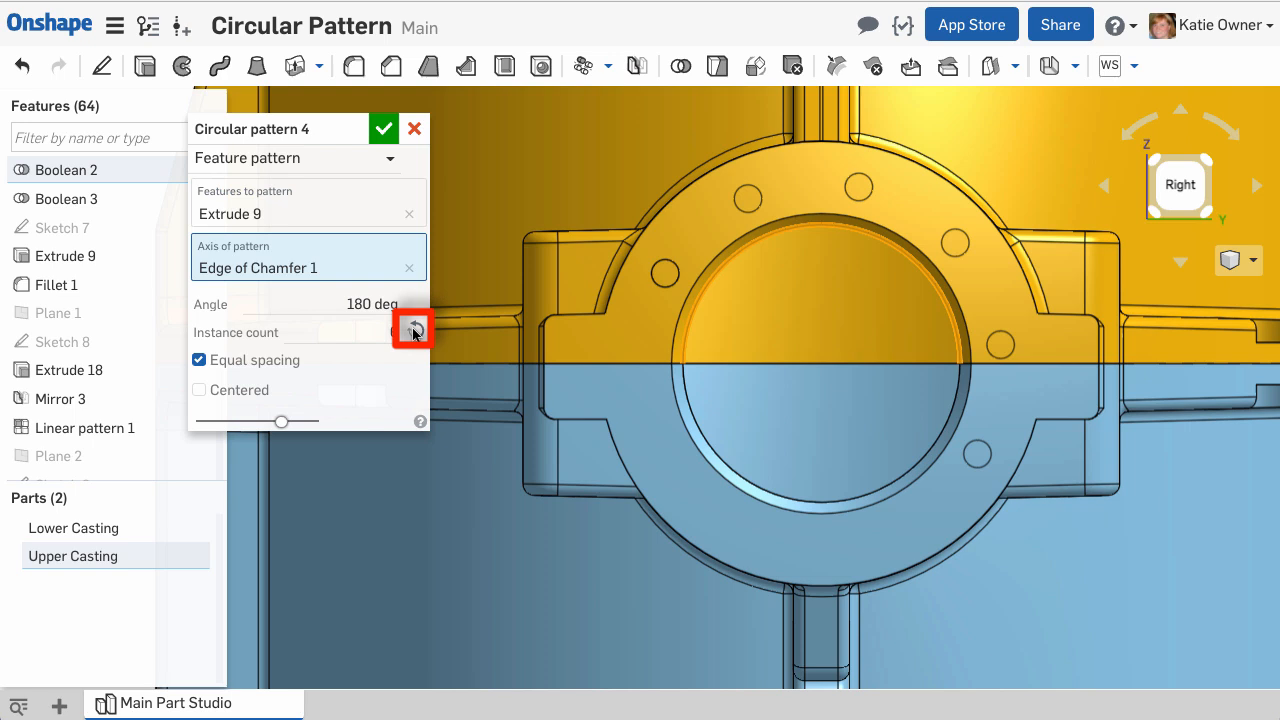
- Reduce the side-bore hole pattern's instance count to 3
{"action": "double_click", "coordinate": [393, 332]}
{"action": "type", "text": "3"}
{"action": "key", "text": "Return"}
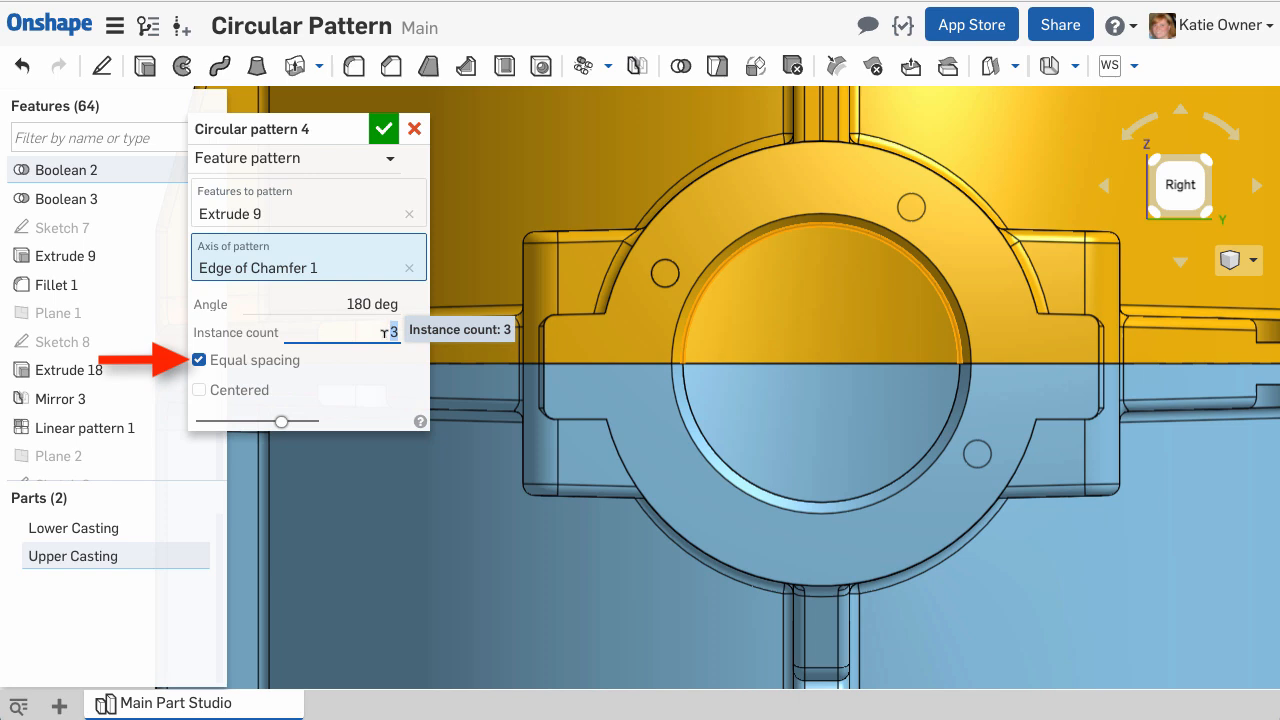
- Turn off equal spacing for the hole pattern and set the angle between instances to 60 deg
{"action": "left_click", "coordinate": [300, 366]}
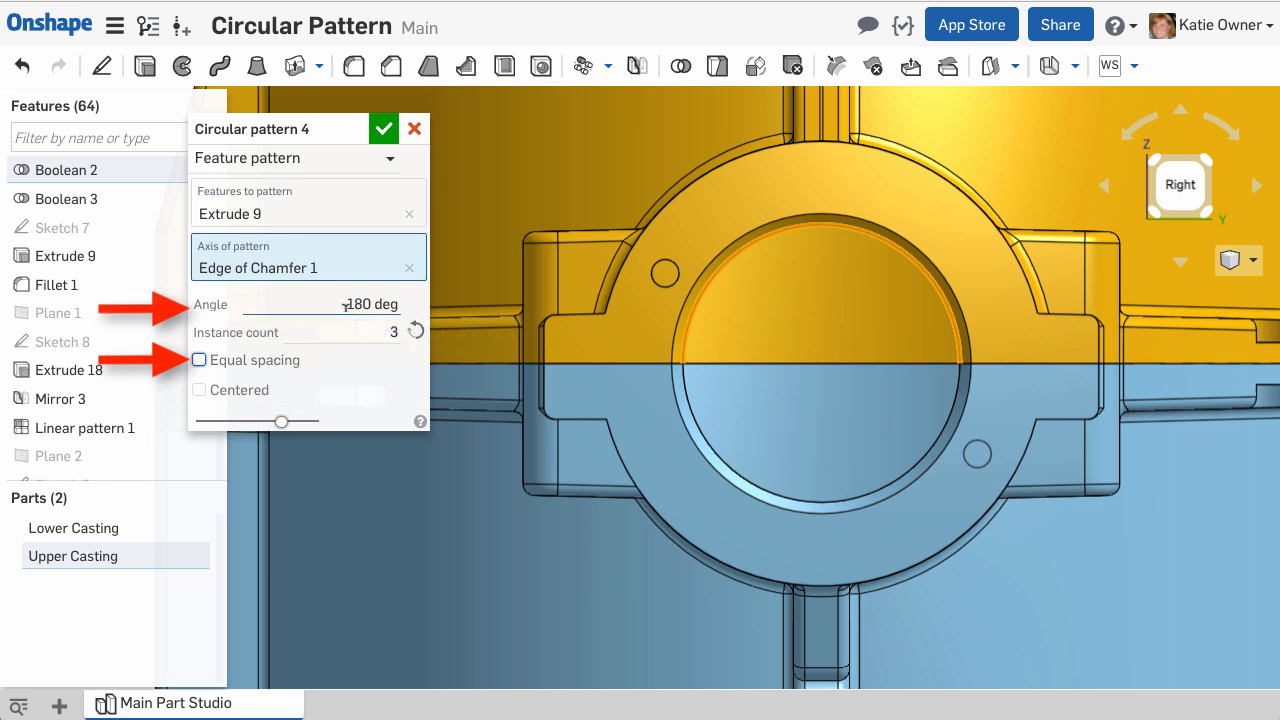
{"action": "left_click", "coordinate": [345, 305]}
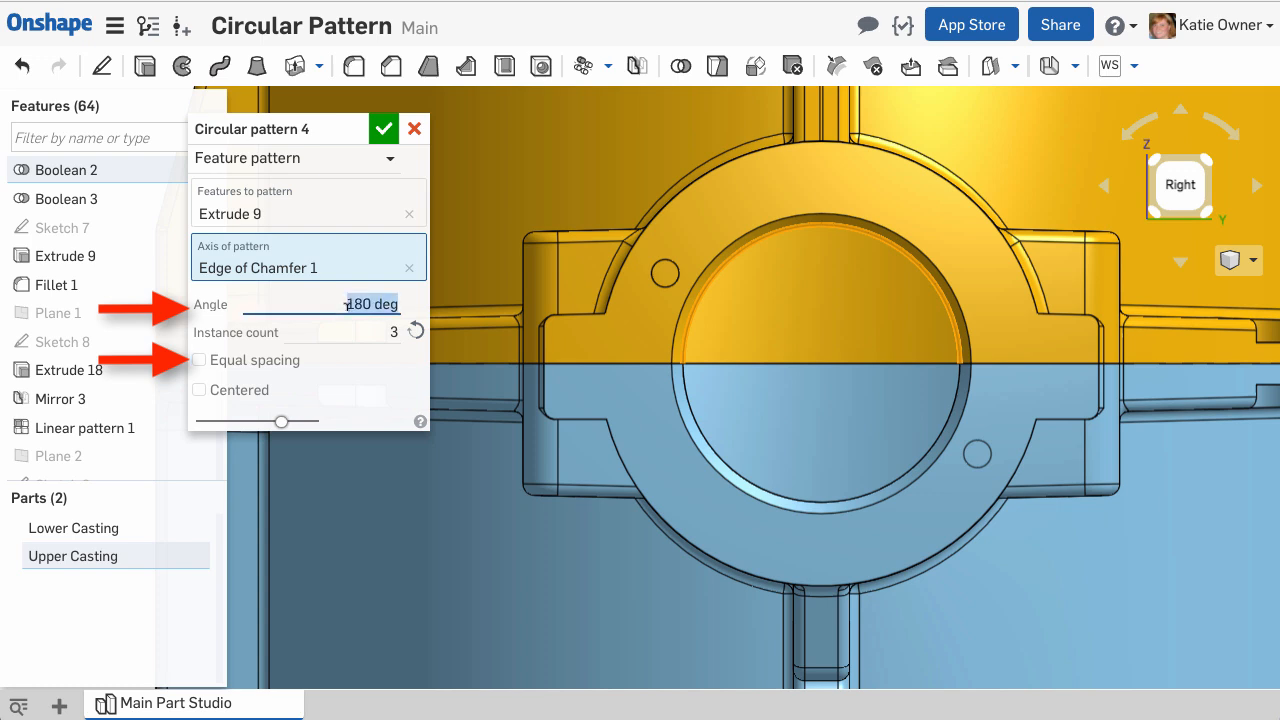
{"action": "type", "text": "60"}
{"action": "key", "text": "Return"}
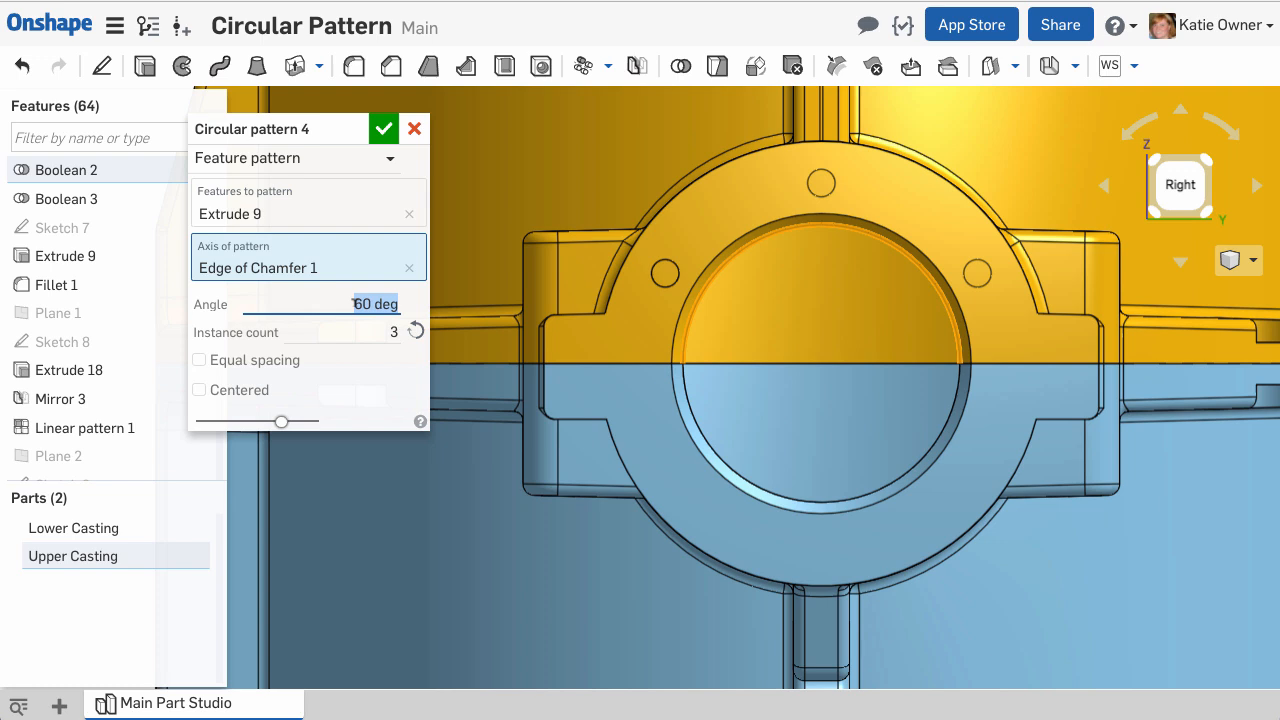
- Set the hole pattern to 6 equally spaced instances over 360 deg and finish it
{"action": "type", "text": "360"}
{"action": "left_click", "coordinate": [371, 325]}
{"action": "type", "text": "6"}
{"action": "left_click", "coordinate": [200, 360]}
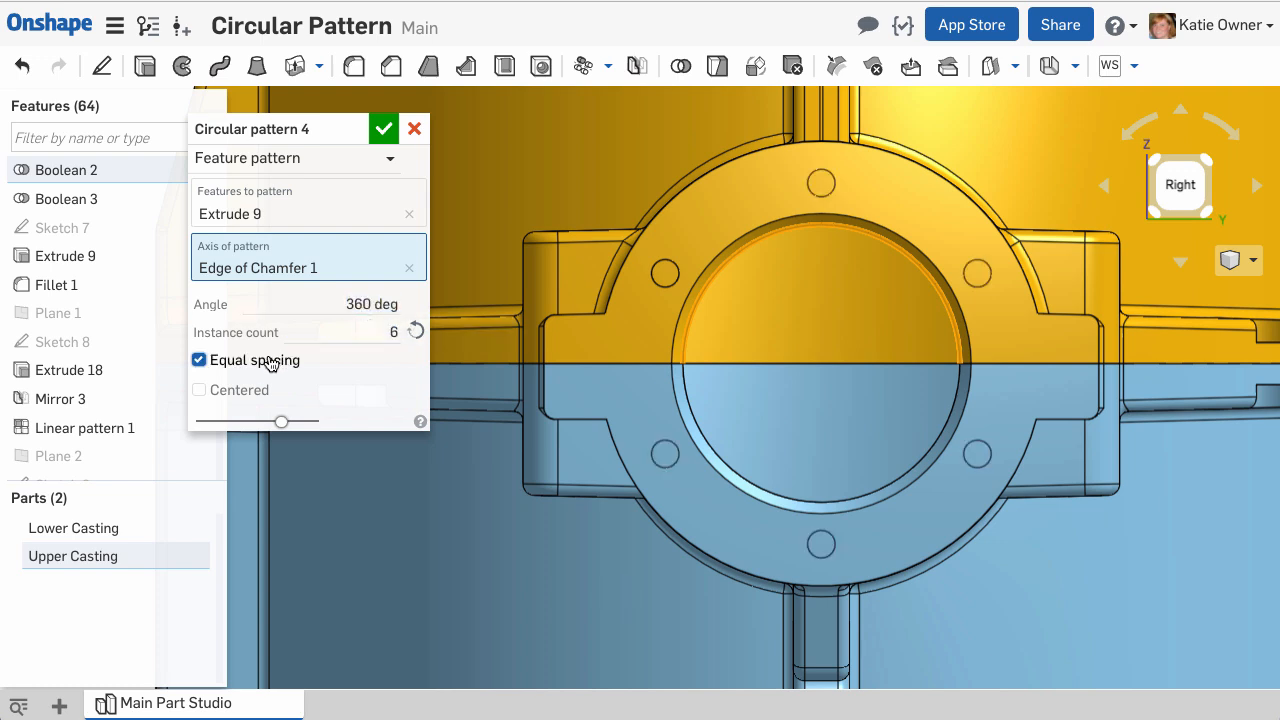
{"action": "left_click", "coordinate": [383, 129]}
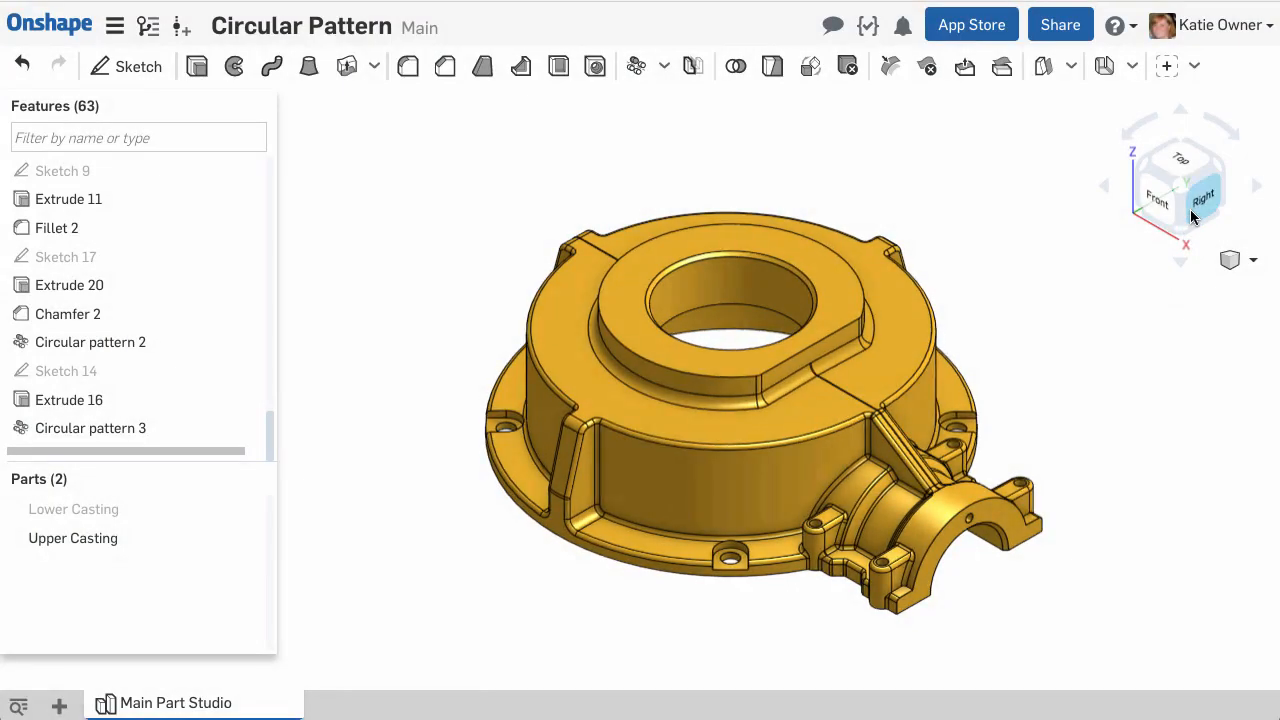
- From the Right view, start a circular face pattern of the upper casting's small side-bore flange hole about the bore's chamfer edge
{"action": "left_click", "coordinate": [1201, 202]}
{"action": "scroll", "coordinate": [770, 443], "scroll_direction": "up", "scroll_amount": 2}
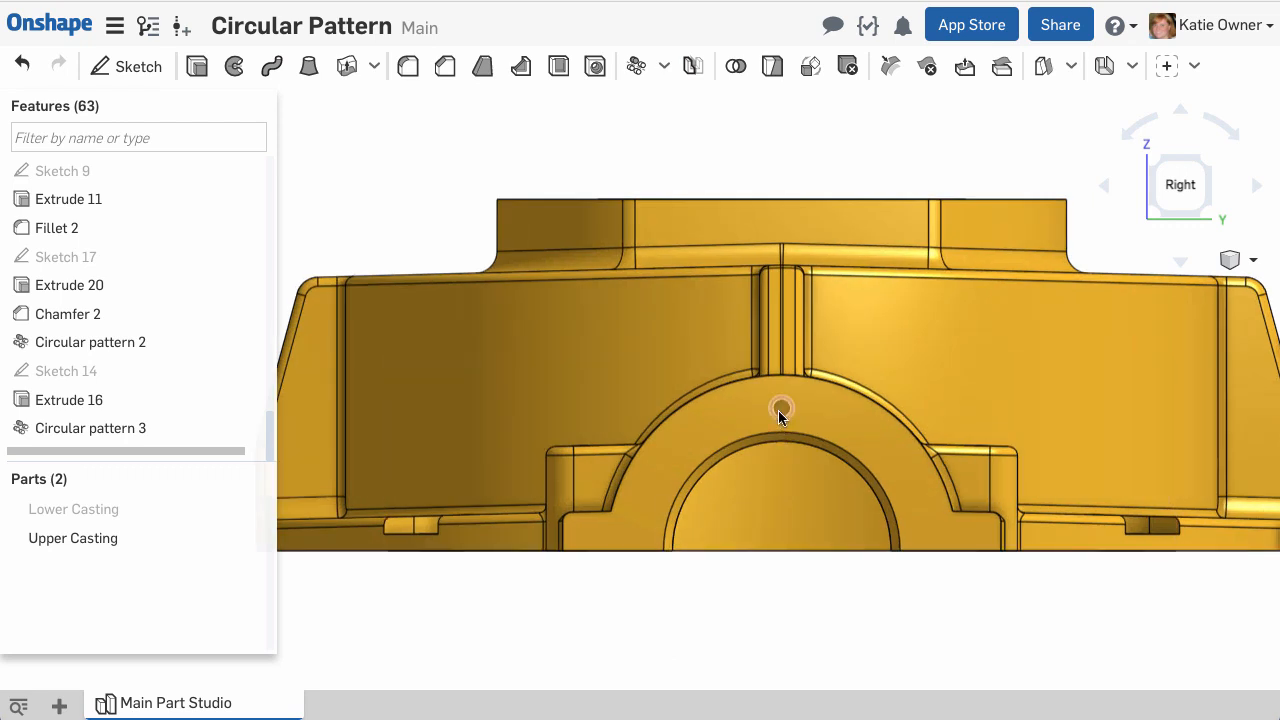
{"action": "left_click", "coordinate": [636, 66]}
{"action": "left_click", "coordinate": [230, 164]}
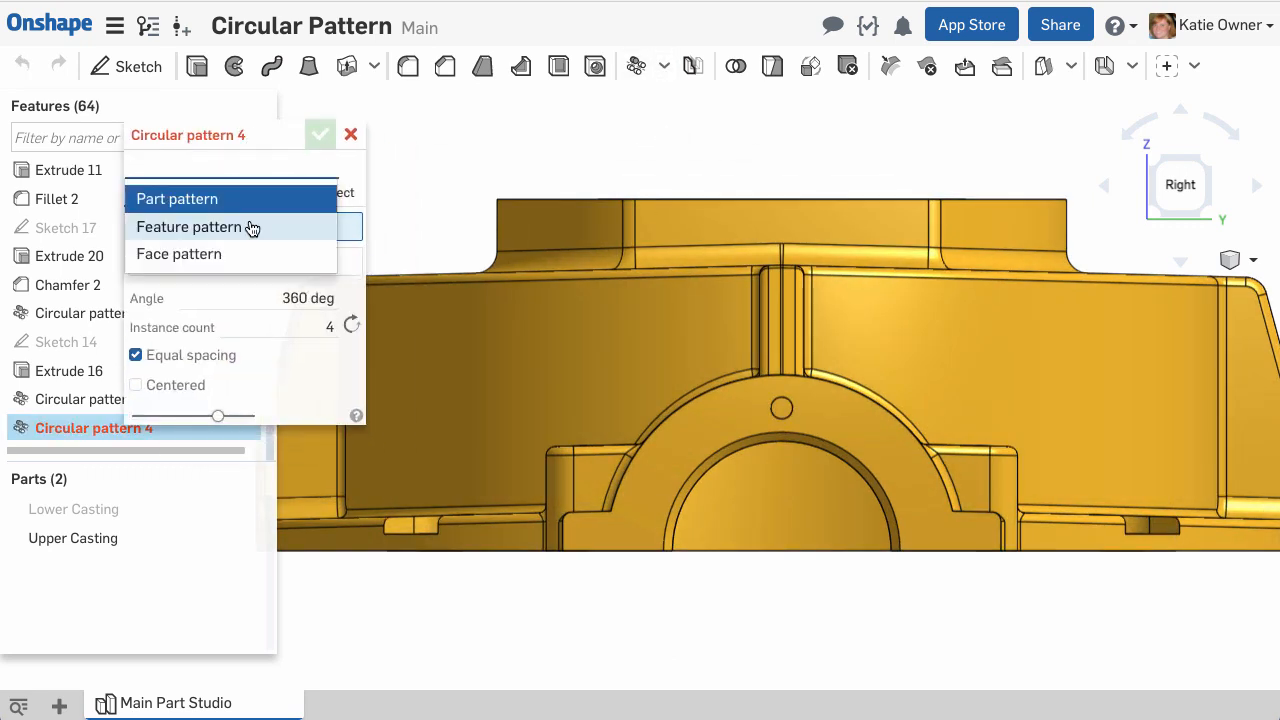
{"action": "left_click", "coordinate": [229, 254]}
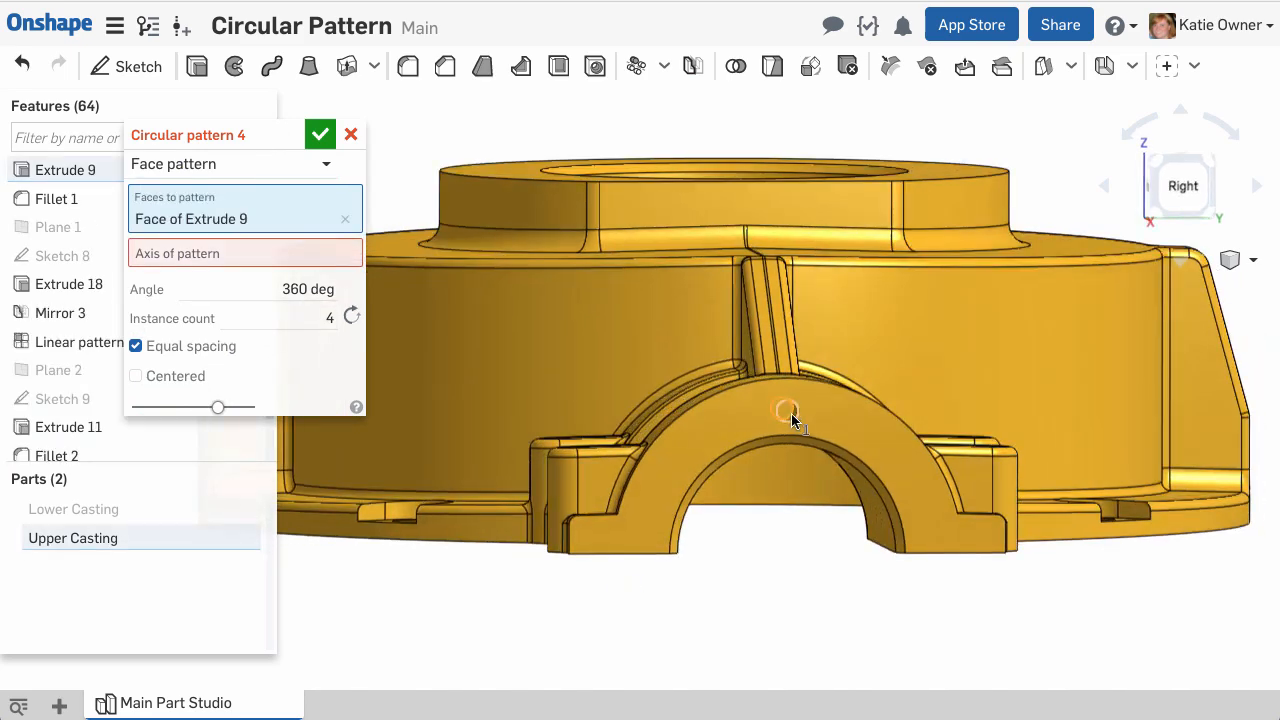
{"action": "left_click", "coordinate": [724, 434]}
{"action": "left_click", "coordinate": [780, 470]}
{"action": "left_click", "coordinate": [1171, 191]}
- Set the face pattern's angle to 60 deg and its instance count to 2
{"action": "left_click", "coordinate": [264, 333]}
{"action": "type", "text": "60"}
{"action": "key", "text": "Tab"}
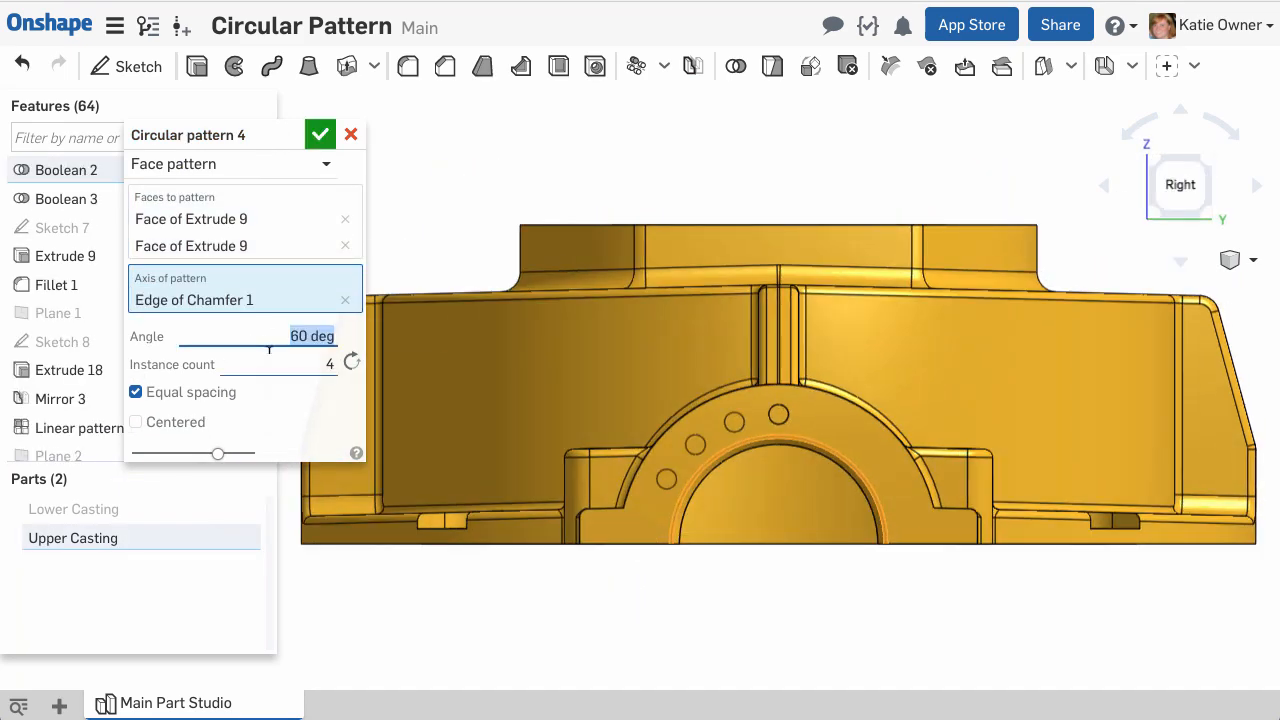
{"action": "type", "text": "2"}
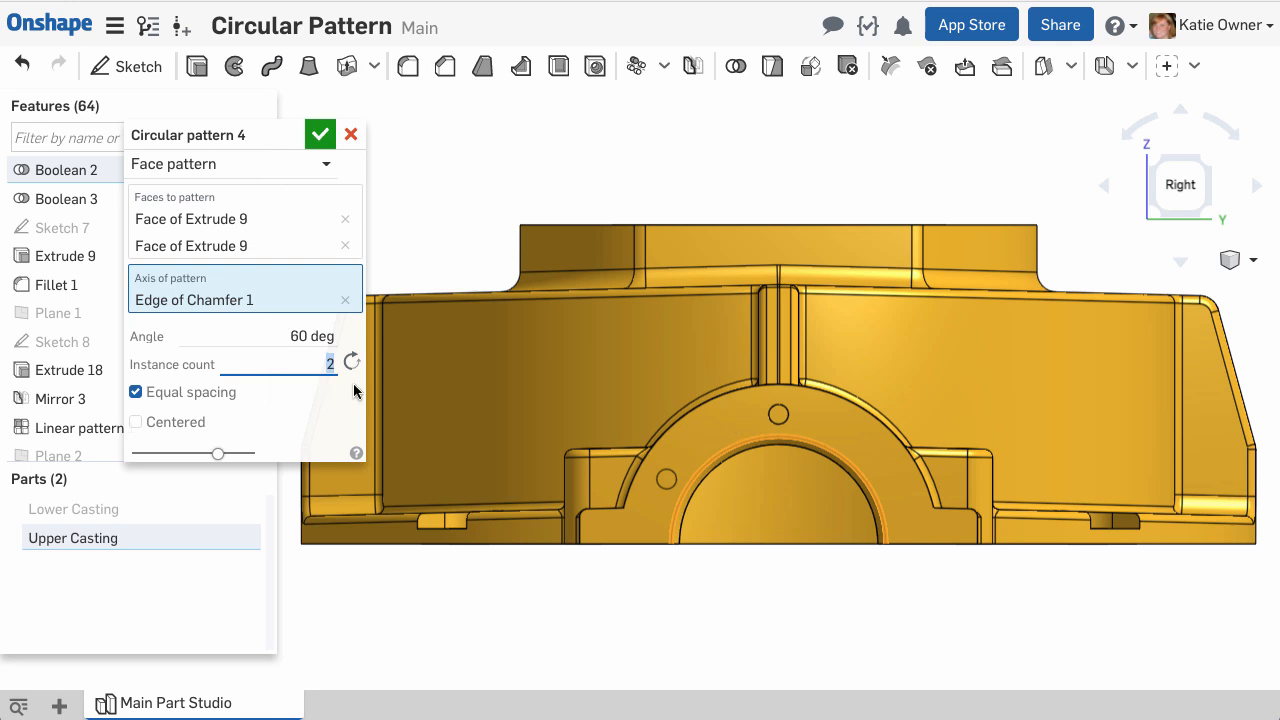
- Try the opposite pattern direction and restore it, make the face pattern centered on the original hole, and finish it
{"action": "left_click", "coordinate": [358, 366]}
{"action": "left_click", "coordinate": [358, 366]}
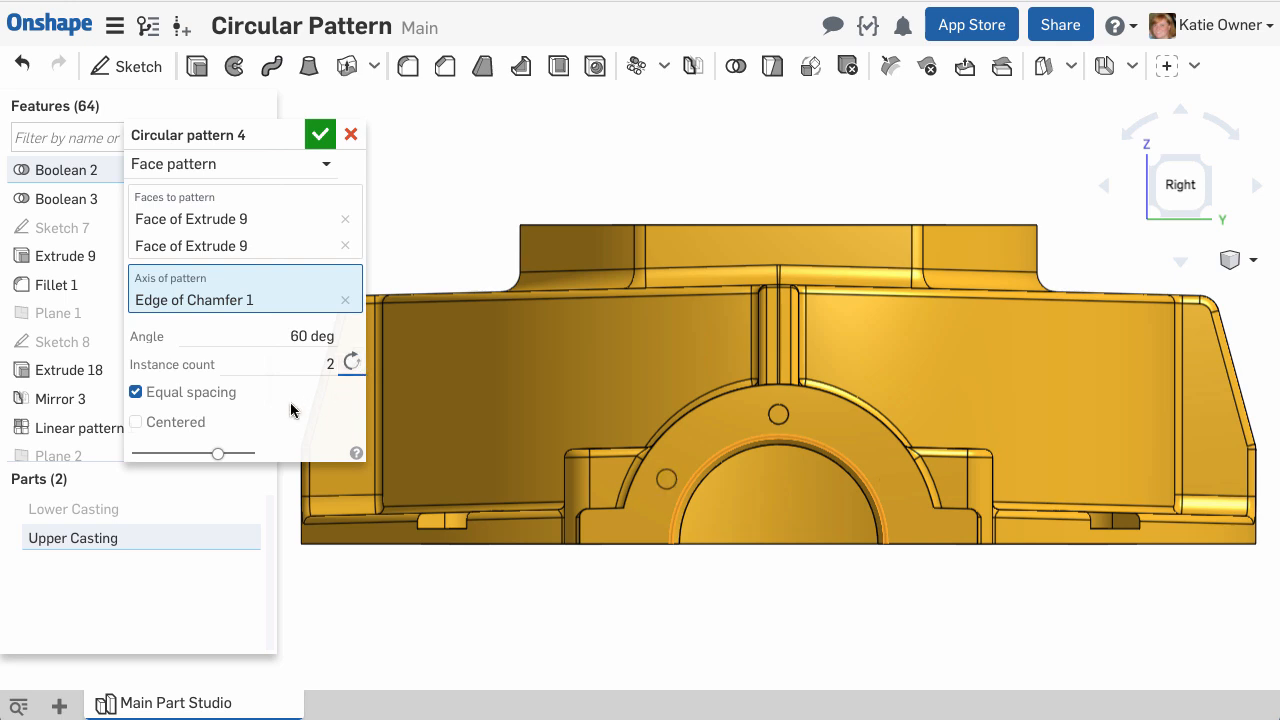
{"action": "left_click", "coordinate": [158, 424]}
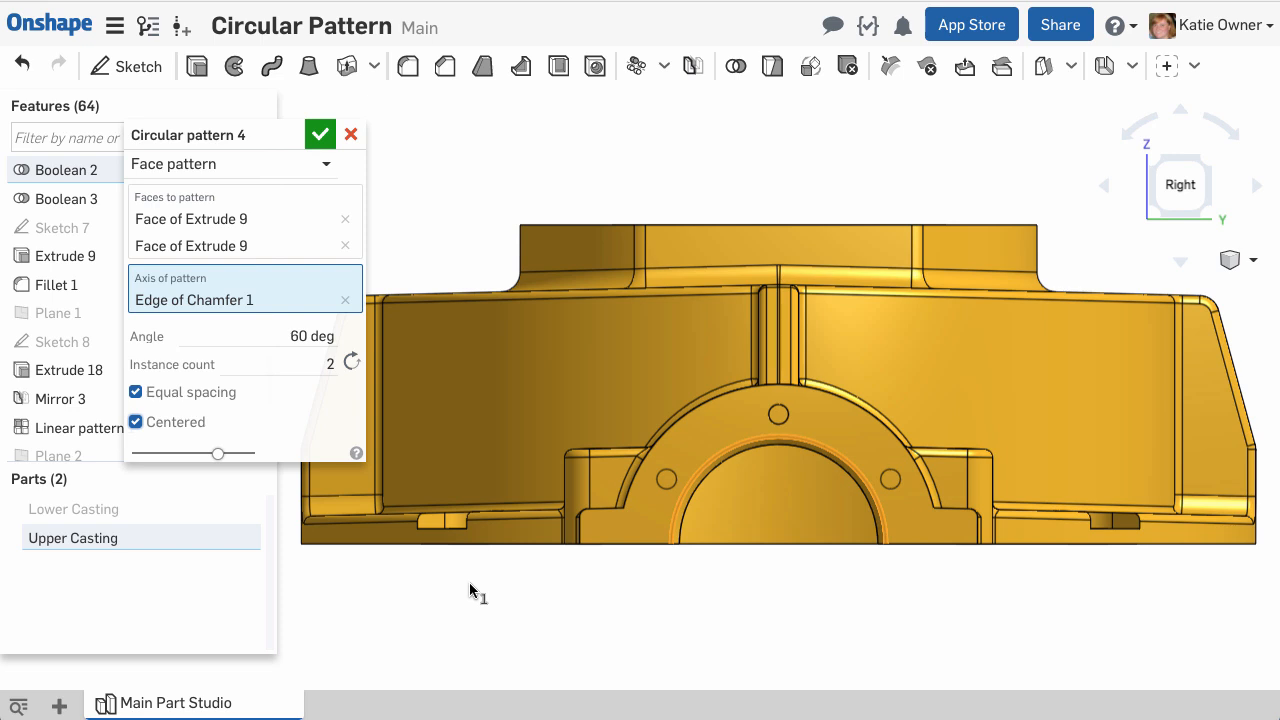
{"action": "left_click", "coordinate": [320, 134]}
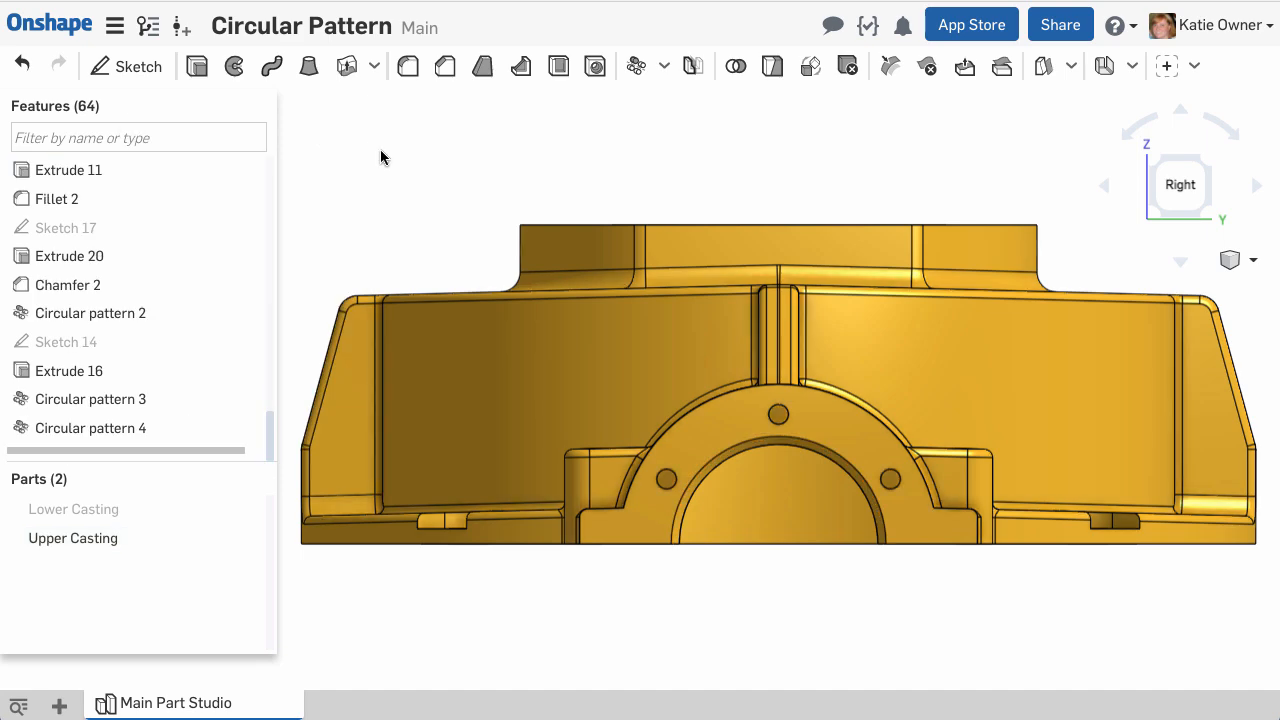
- Show the upper casting in the isometric view to inspect the patterned side-bore holes
{"action": "right_click_drag", "start_coordinate": [377, 155], "coordinate": [408, 163]}
{"action": "left_click", "coordinate": [1228, 262]}
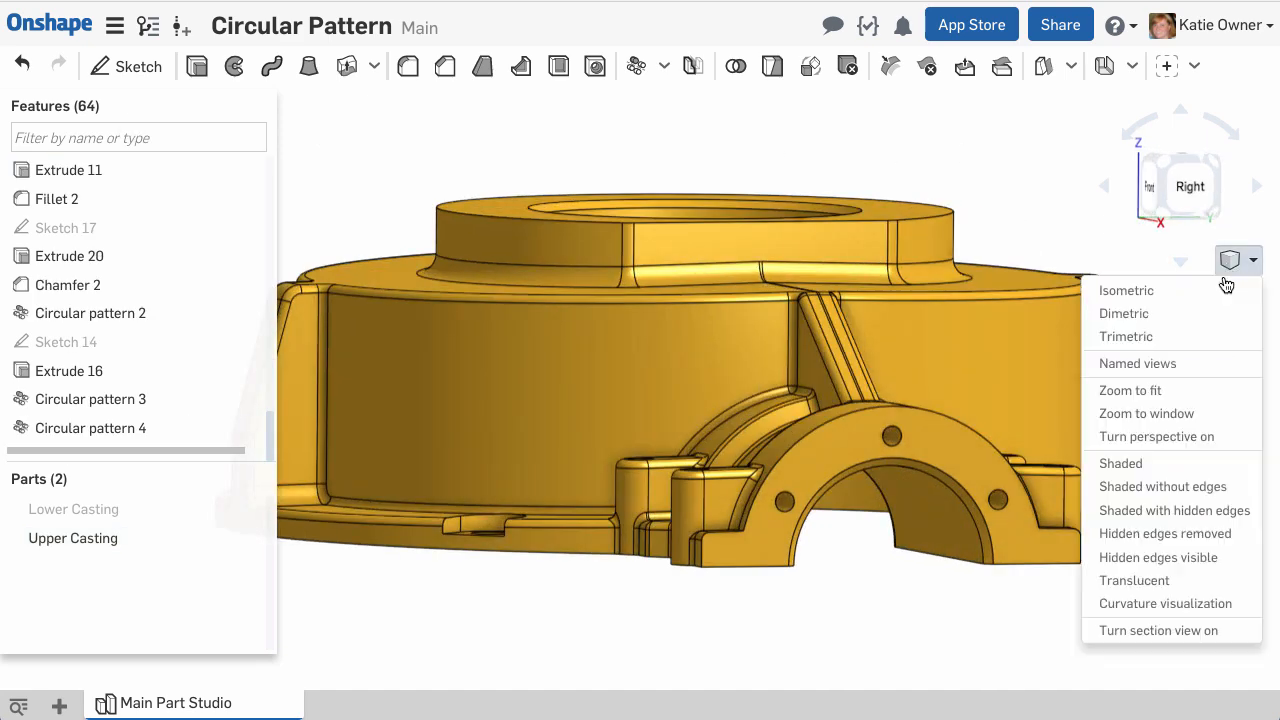
{"action": "left_click", "coordinate": [1222, 285]}
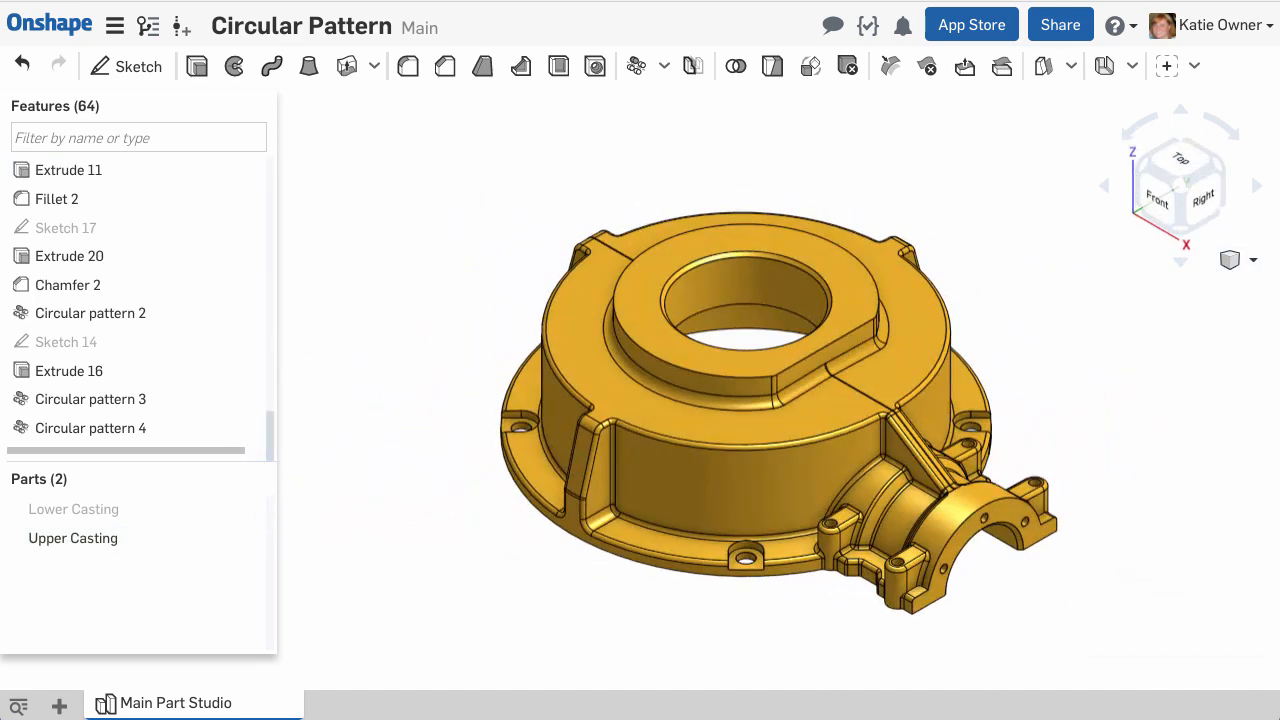